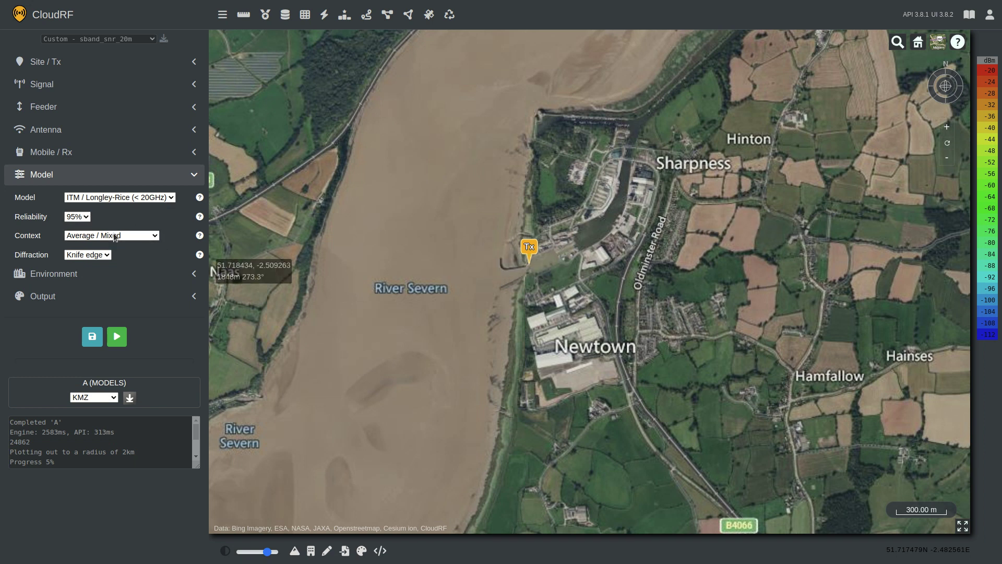
Check the Signal section shows 800 MHz and 1 W, then collapse it
{"action": "left_click", "coordinate": [81, 86]}
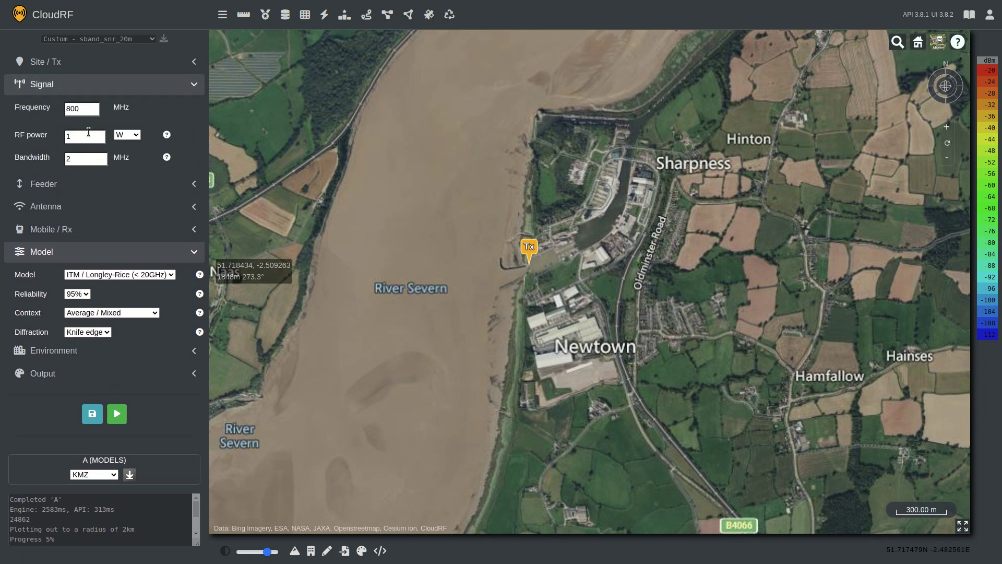
{"action": "left_click", "coordinate": [111, 87]}
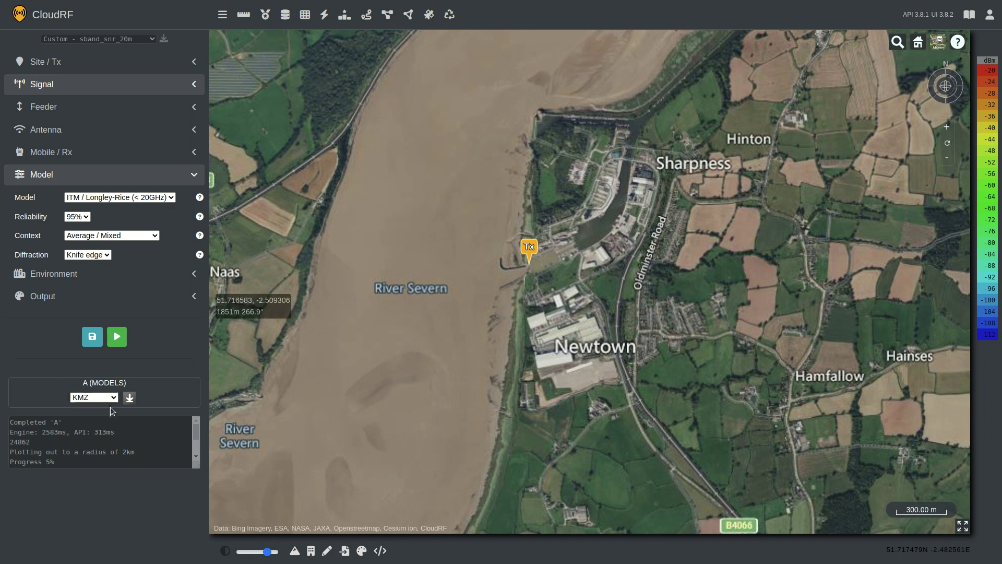
Run the ITM prediction and zoom into the 2 km dBm coverage around the Sharpness docks
{"action": "left_click", "coordinate": [116, 337]}
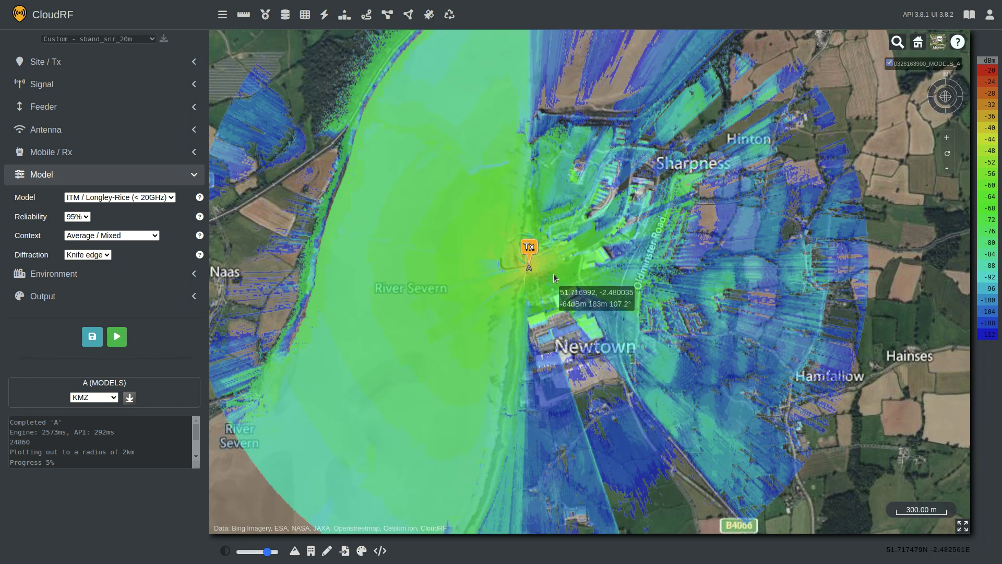
{"action": "left_click_drag", "start_coordinate": [553, 273], "coordinate": [580, 301]}
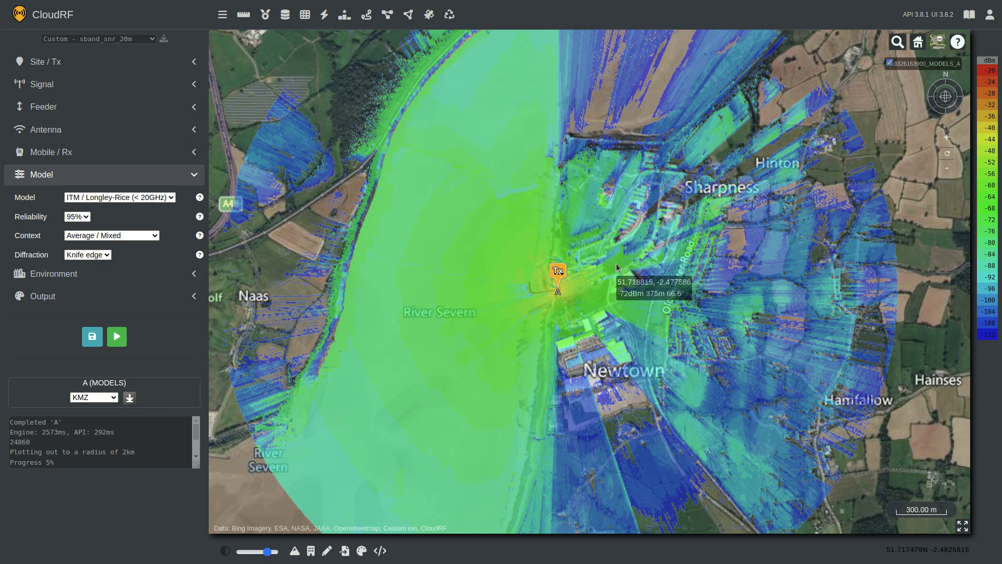
{"action": "scroll", "coordinate": [650, 250], "scroll_direction": "up", "scroll_amount": 5}
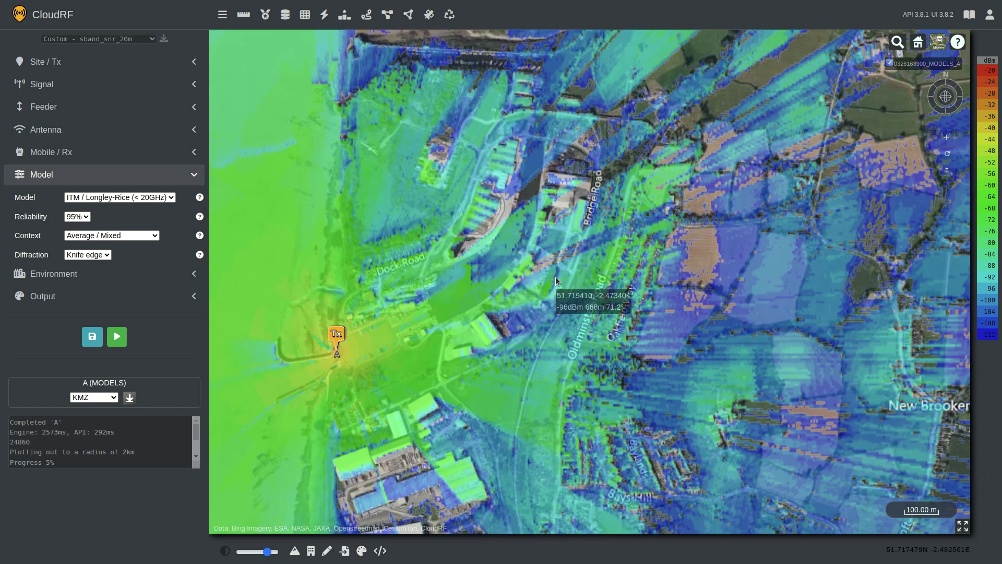
{"action": "left_click_drag", "start_coordinate": [528, 280], "coordinate": [574, 279]}
{"action": "scroll", "coordinate": [543, 255], "scroll_direction": "up", "scroll_amount": 2}
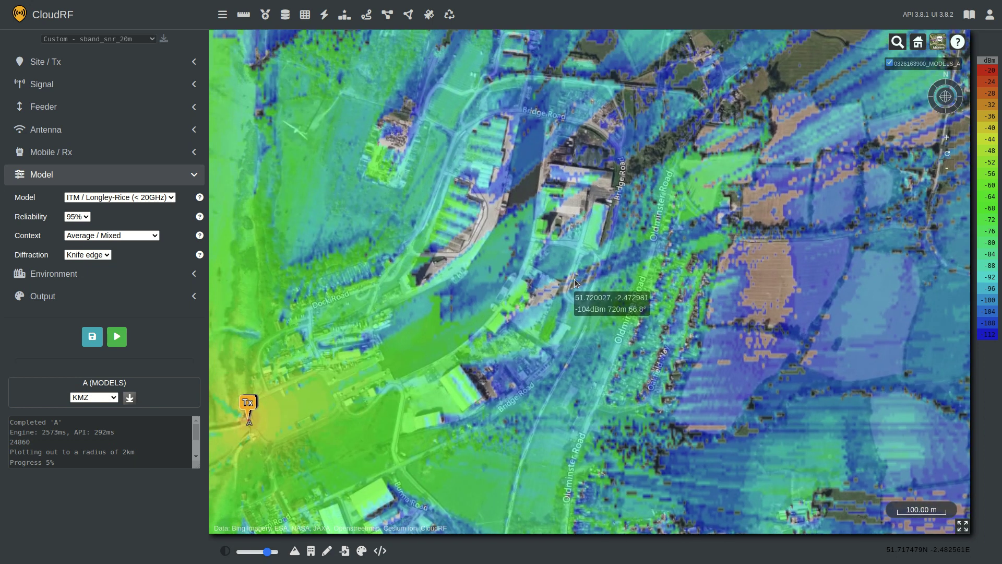
{"action": "left_click", "coordinate": [250, 15]}
{"action": "left_click_drag", "start_coordinate": [454, 149], "coordinate": [465, 53]}
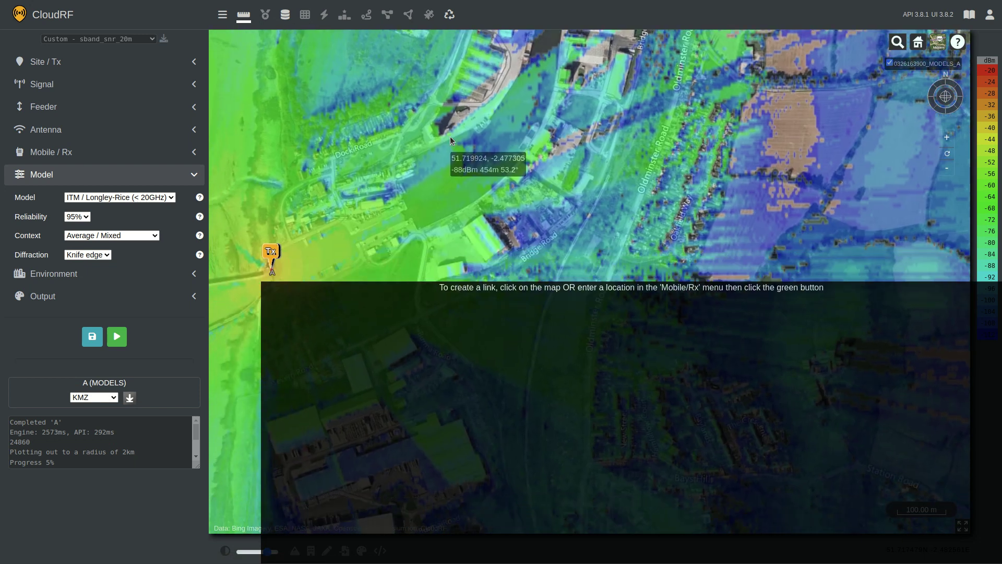
{"action": "mouse_move", "coordinate": [681, 84]}
{"action": "left_mouse_down"}
{"action": "mouse_move", "coordinate": [602, 186]}
{"action": "mouse_move", "coordinate": [654, 125]}
{"action": "left_mouse_up"}
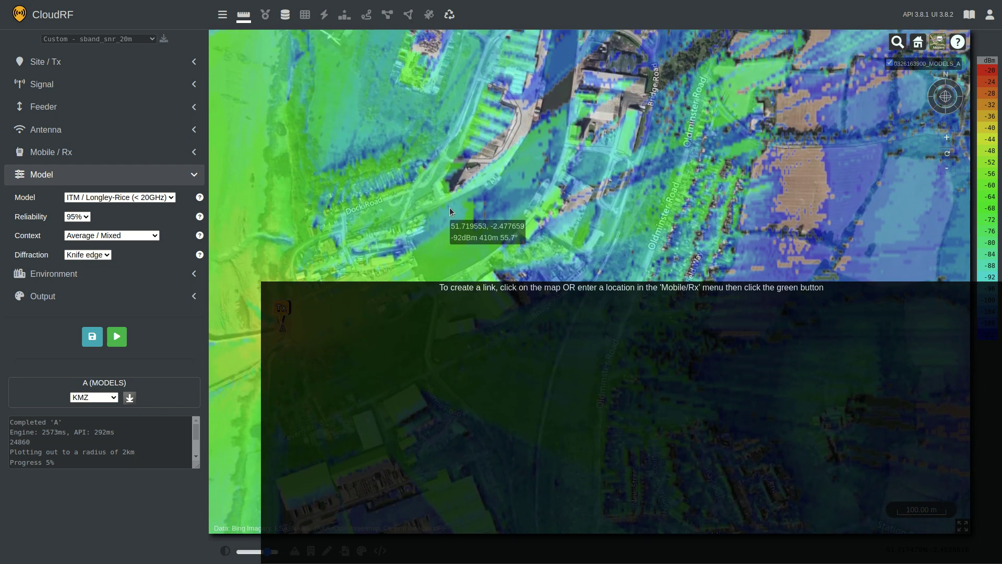
{"action": "left_click", "coordinate": [684, 100]}
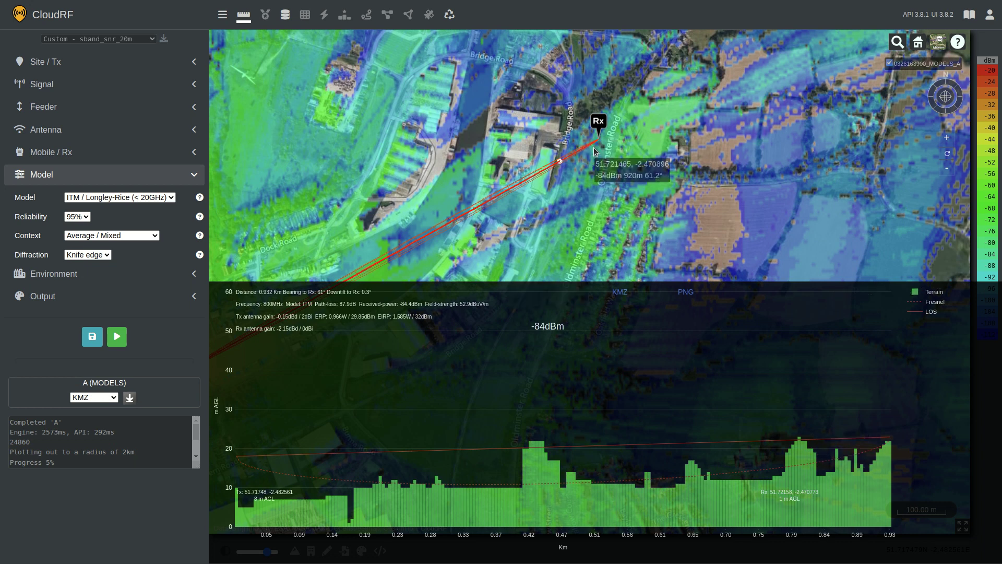
{"action": "scroll", "coordinate": [578, 136], "scroll_direction": "up", "scroll_amount": 2}
{"action": "scroll", "coordinate": [592, 177], "scroll_direction": "up", "scroll_amount": 1}
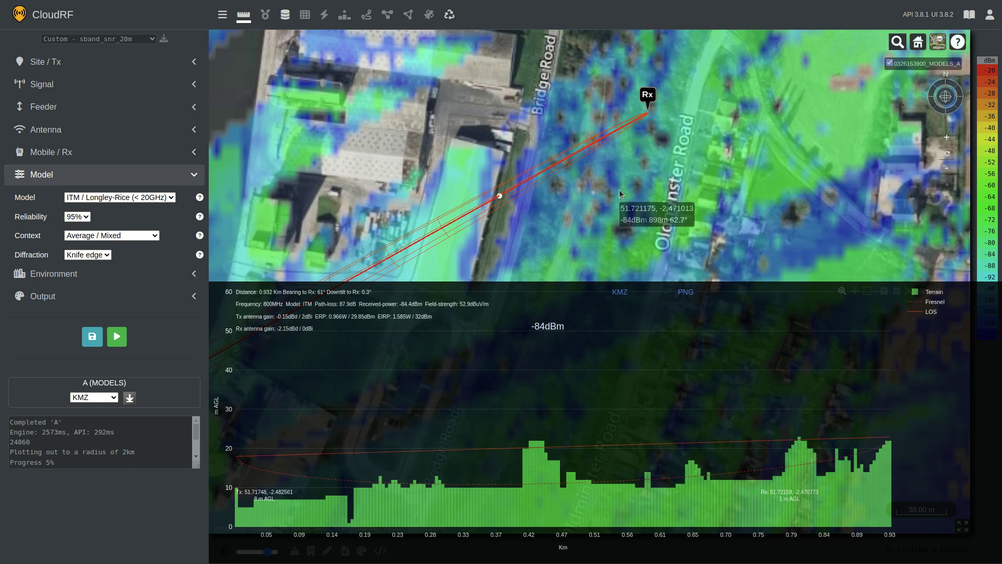
{"action": "scroll", "coordinate": [627, 211], "scroll_direction": "down", "scroll_amount": 2}
{"action": "scroll", "coordinate": [626, 211], "scroll_direction": "down", "scroll_amount": 2}
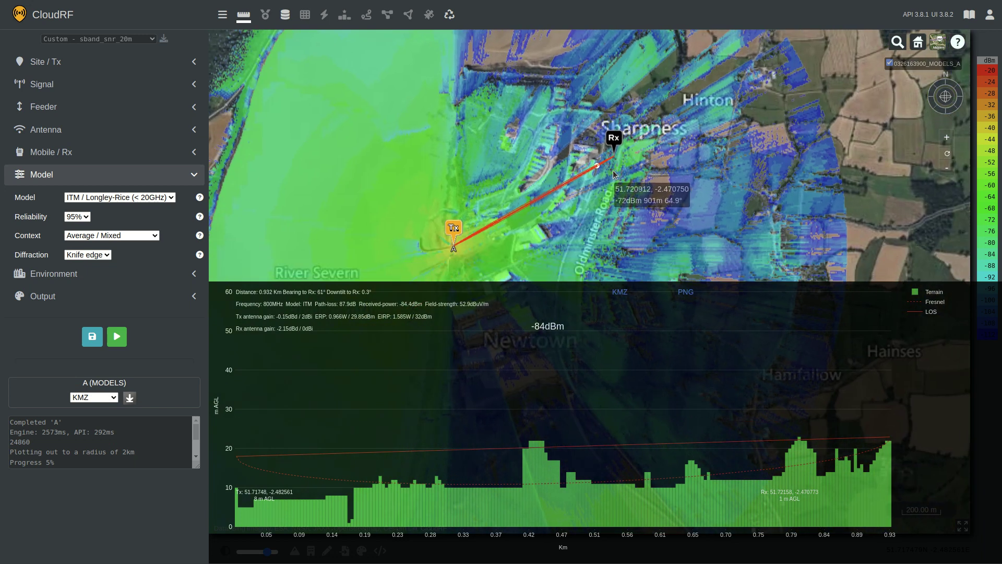
Remove the link, set diffraction to Off (LOS) and rerun coverage, accepting the warning
{"action": "left_click", "coordinate": [241, 16]}
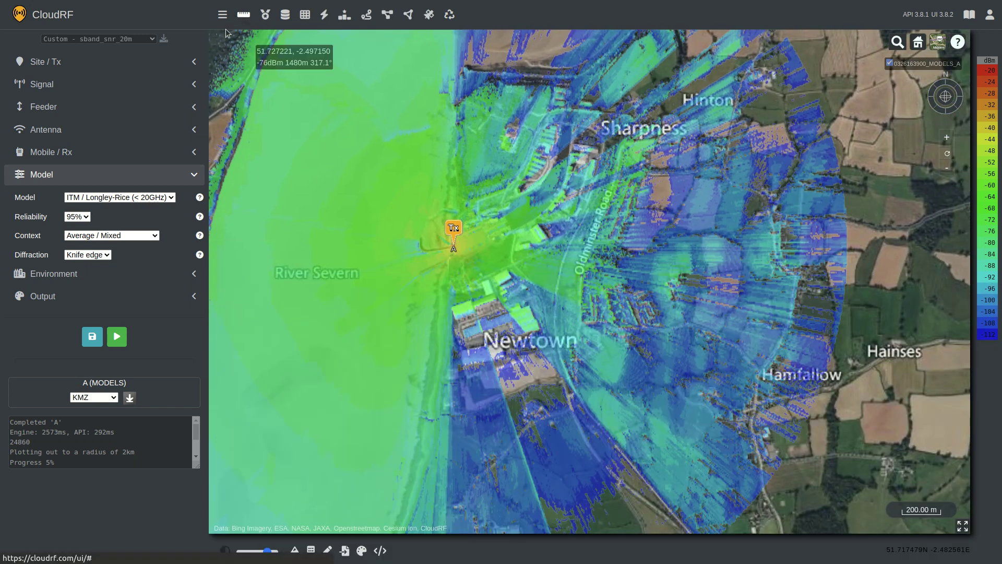
{"action": "left_click", "coordinate": [88, 255]}
{"action": "left_click", "coordinate": [99, 258]}
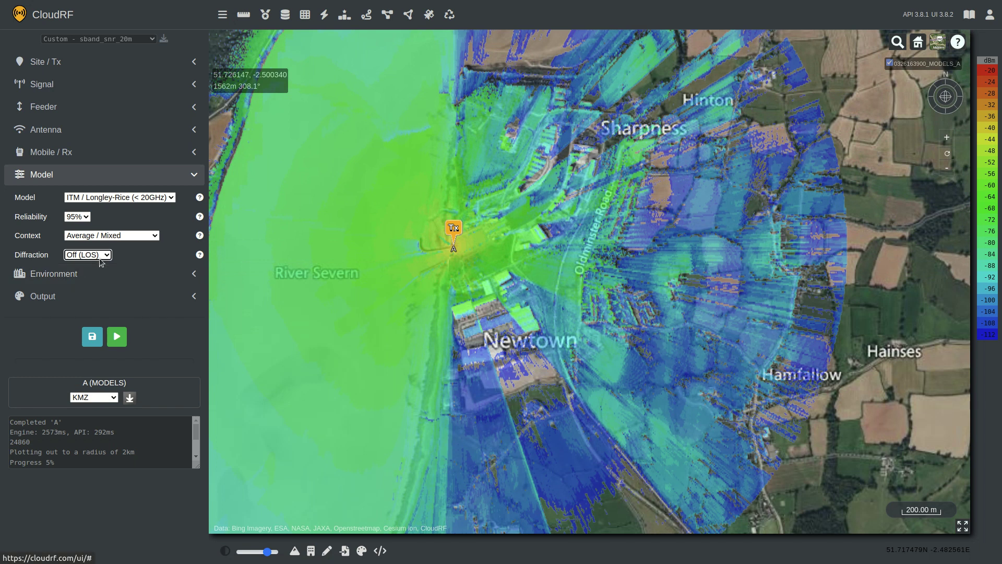
{"action": "left_click", "coordinate": [118, 337]}
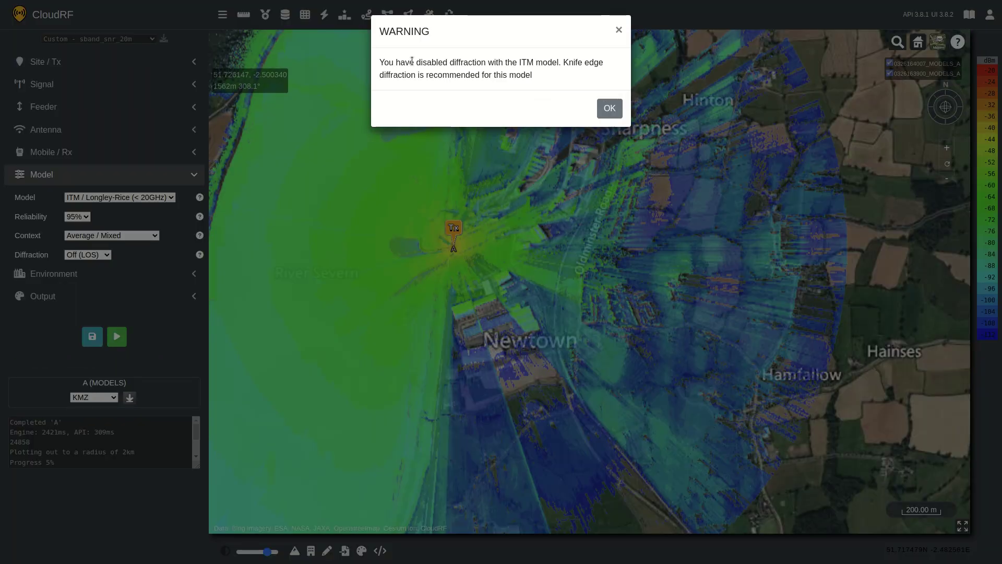
{"action": "left_click", "coordinate": [609, 109]}
Toggle the knife-edge layer against the LOS result, then hide both coverage layers
{"action": "left_click", "coordinate": [890, 74]}
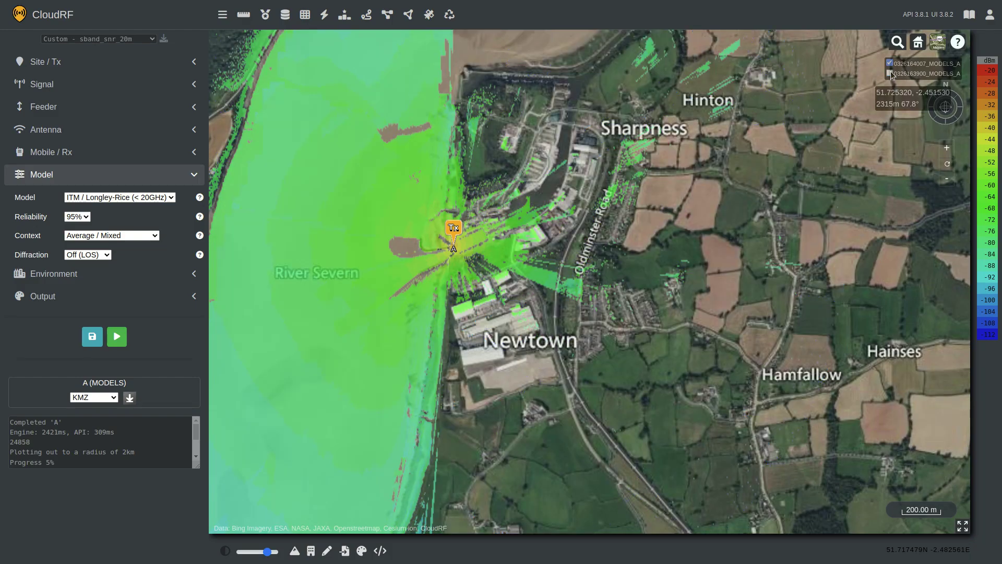
{"action": "left_click_drag", "start_coordinate": [550, 218], "coordinate": [640, 280]}
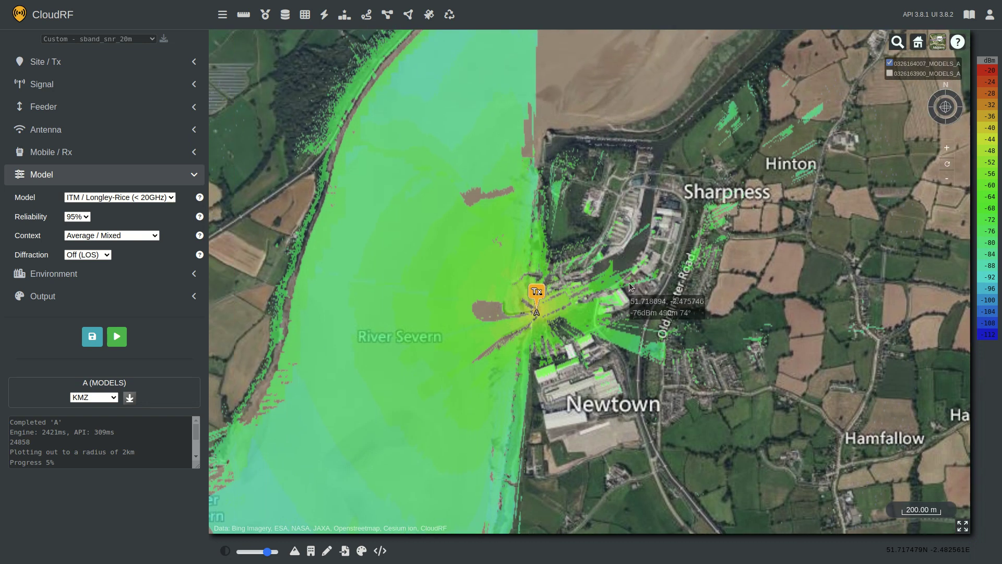
{"action": "left_click", "coordinate": [890, 74]}
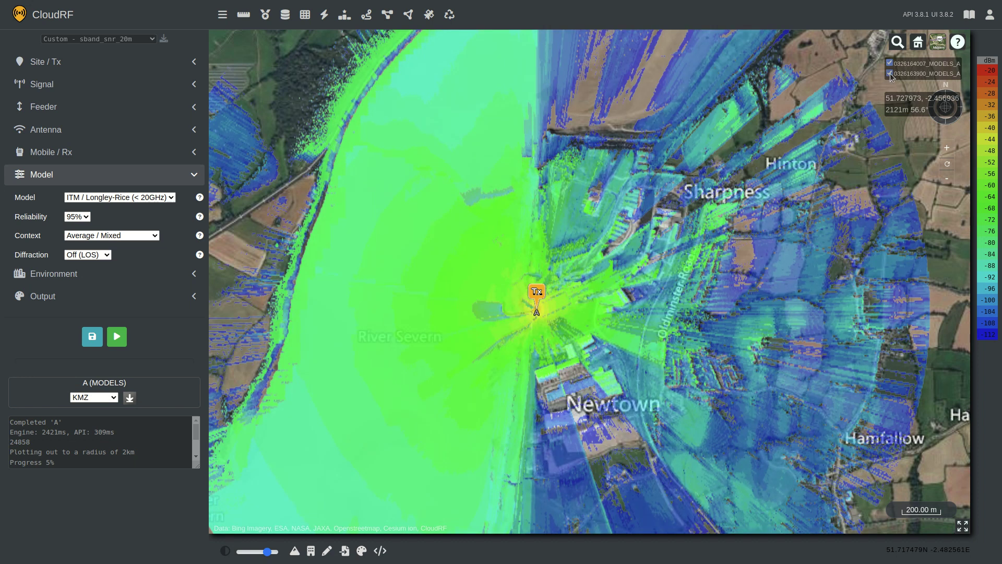
{"action": "left_click", "coordinate": [890, 74]}
{"action": "left_click", "coordinate": [890, 73]}
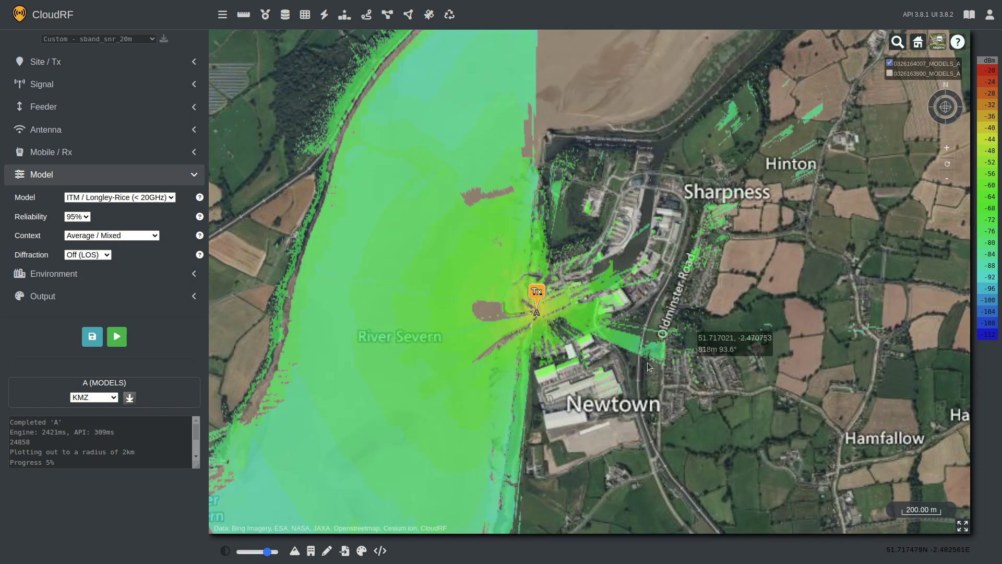
{"action": "scroll", "coordinate": [555, 320], "scroll_direction": "up", "scroll_amount": 3}
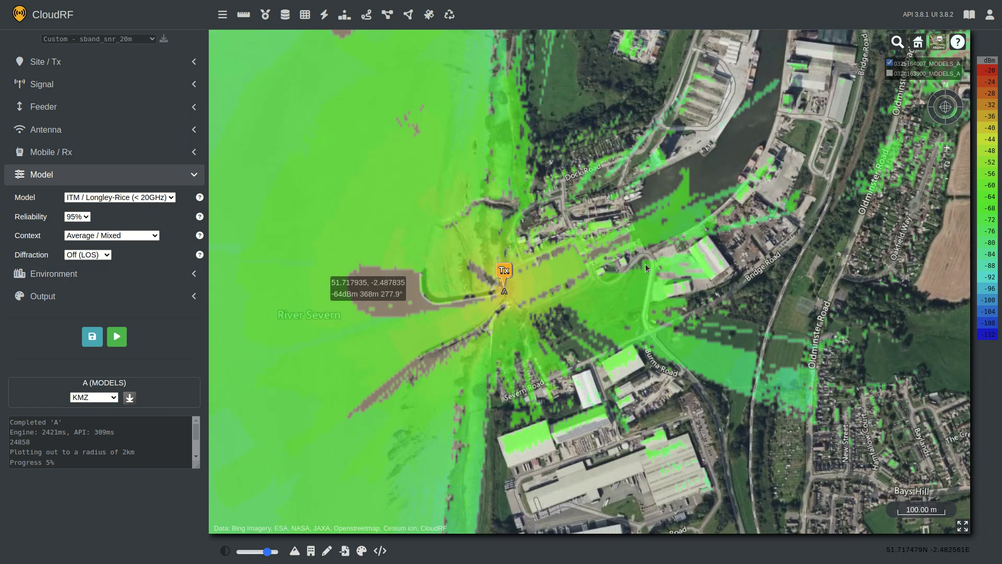
{"action": "scroll", "coordinate": [668, 264], "scroll_direction": "down", "scroll_amount": 3}
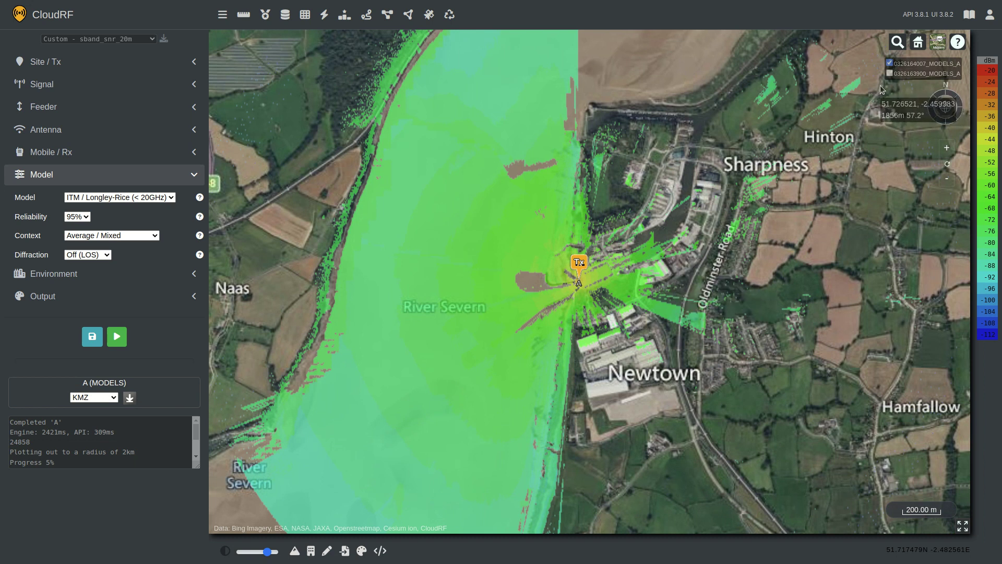
{"action": "scroll", "coordinate": [731, 211], "scroll_direction": "down", "scroll_amount": 3}
{"action": "scroll", "coordinate": [679, 217], "scroll_direction": "up", "scroll_amount": 5}
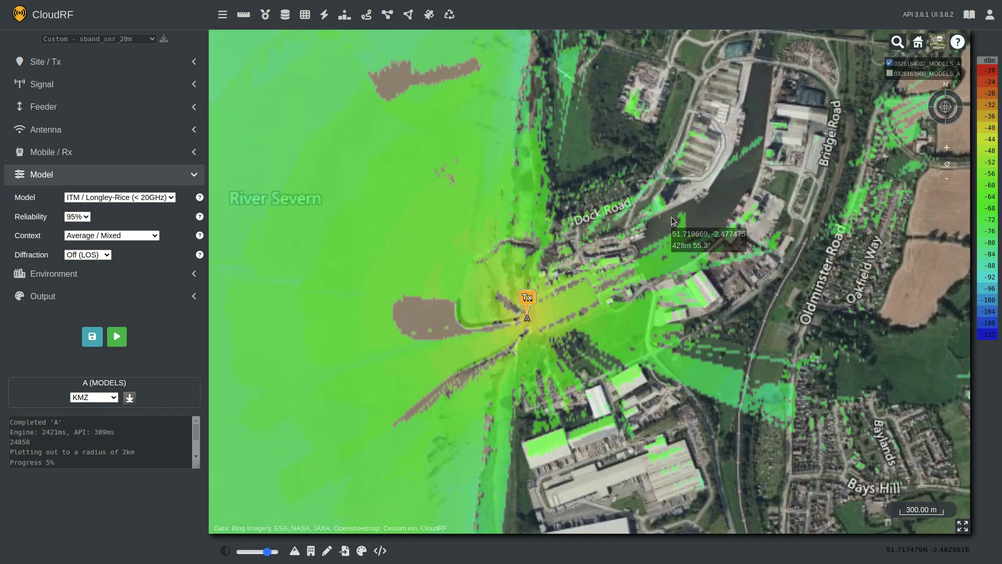
{"action": "left_click", "coordinate": [890, 63]}
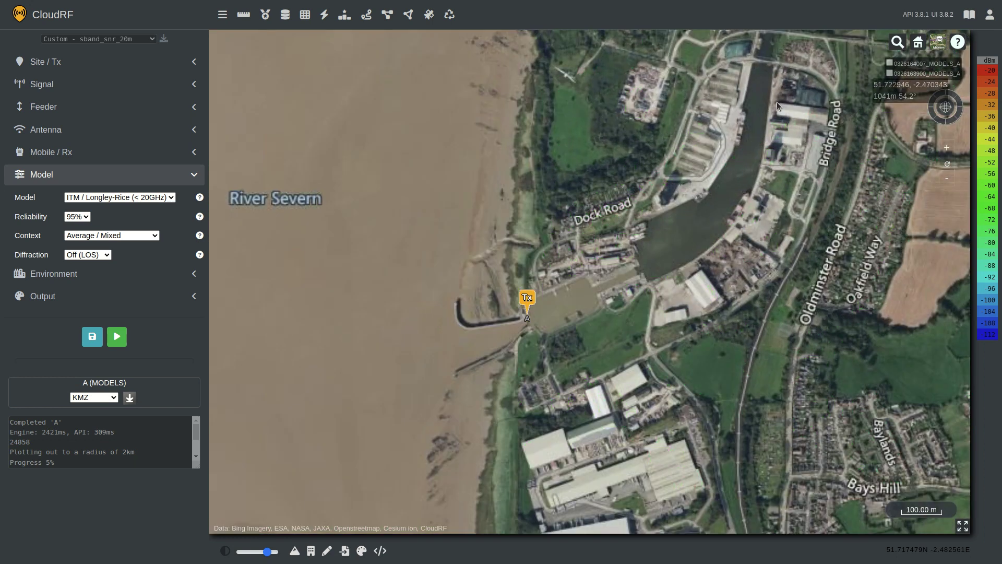
Set knife-edge diffraction, switch to Egli VHF/UHF and run the coverage heatmap
{"action": "left_click", "coordinate": [104, 254]}
{"action": "left_click", "coordinate": [102, 272]}
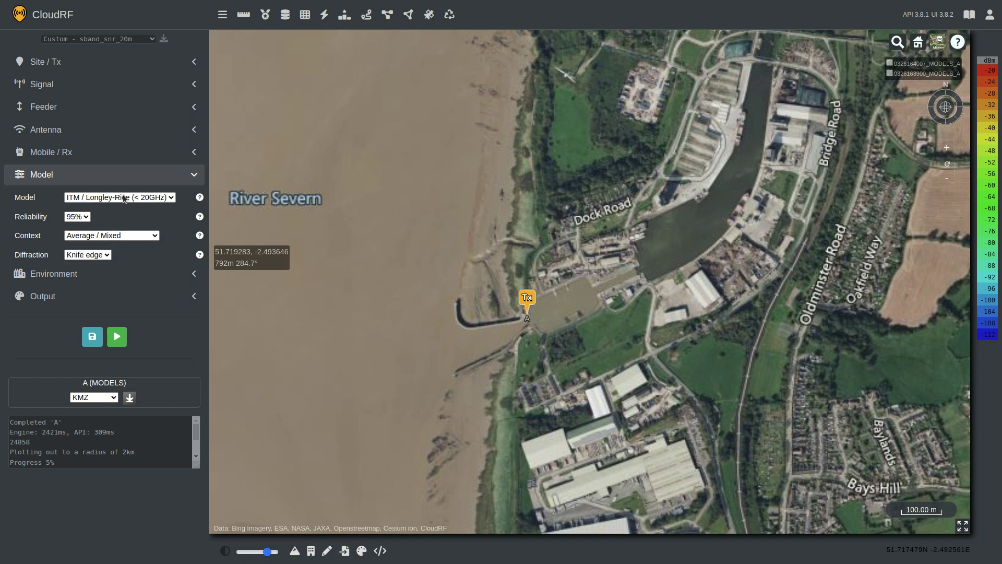
{"action": "left_click", "coordinate": [126, 219]}
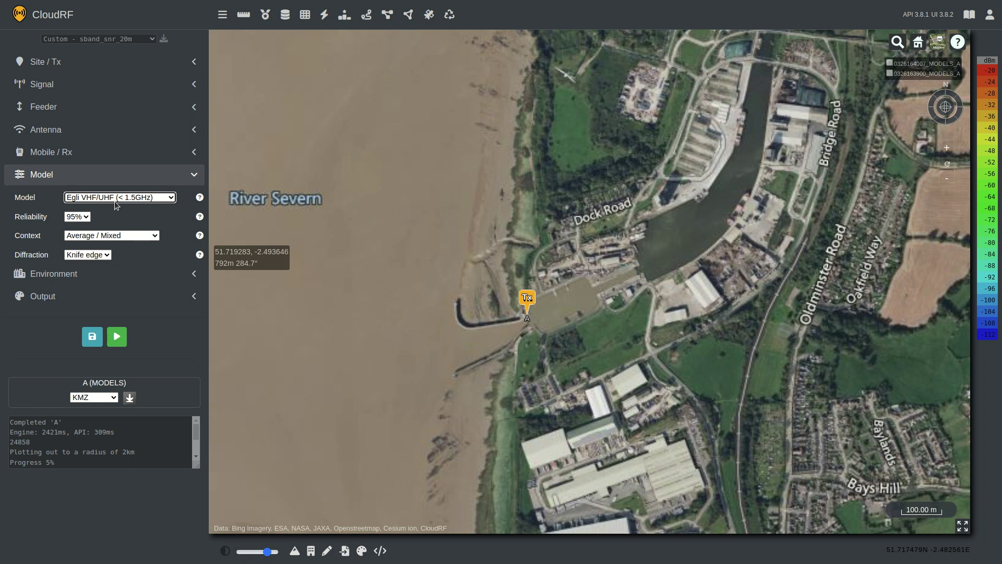
{"action": "left_click", "coordinate": [117, 336]}
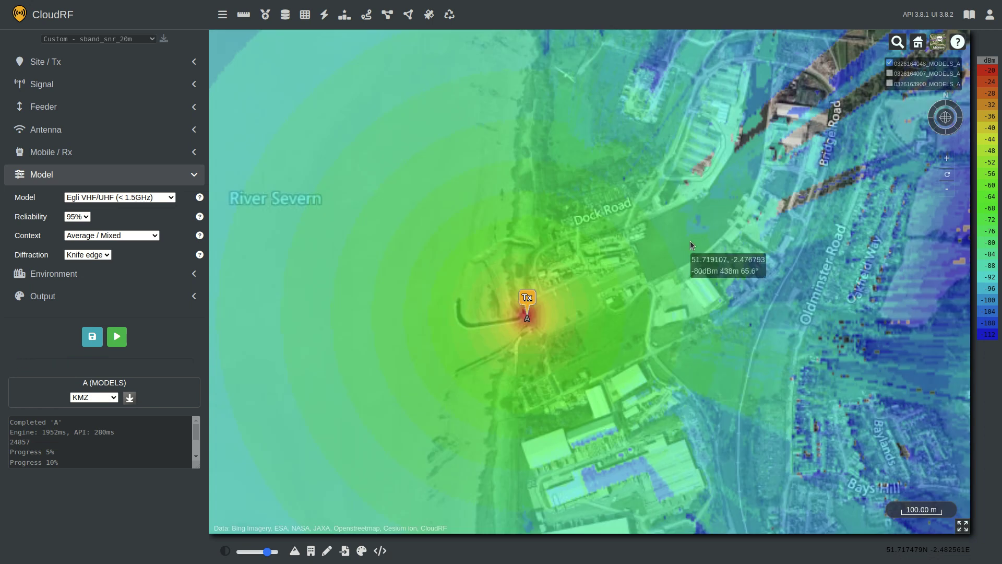
{"action": "scroll", "coordinate": [690, 245], "scroll_direction": "down", "scroll_amount": 3}
{"action": "left_click_drag", "start_coordinate": [693, 266], "coordinate": [585, 277]}
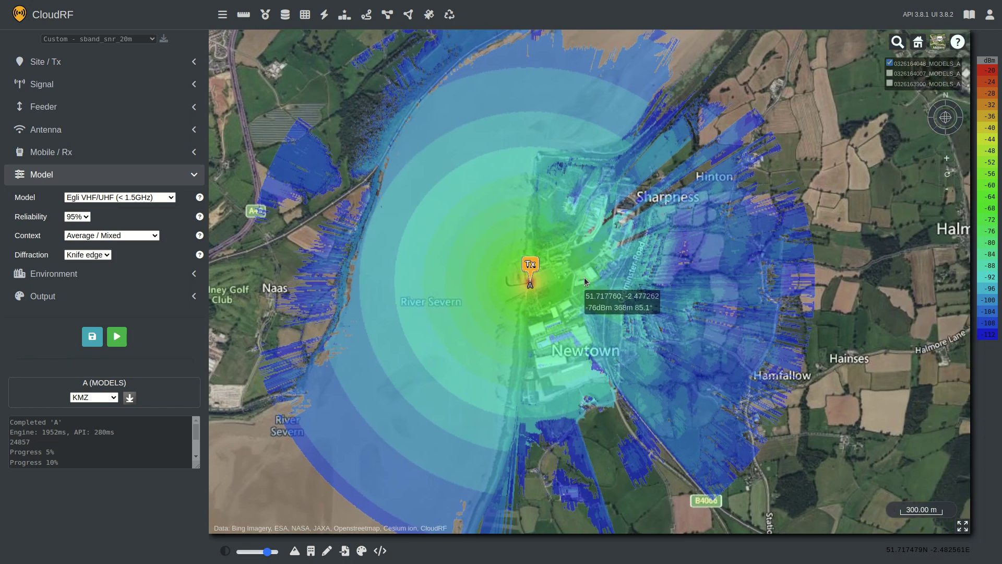
{"action": "scroll", "coordinate": [546, 269], "scroll_direction": "up", "scroll_amount": 2}
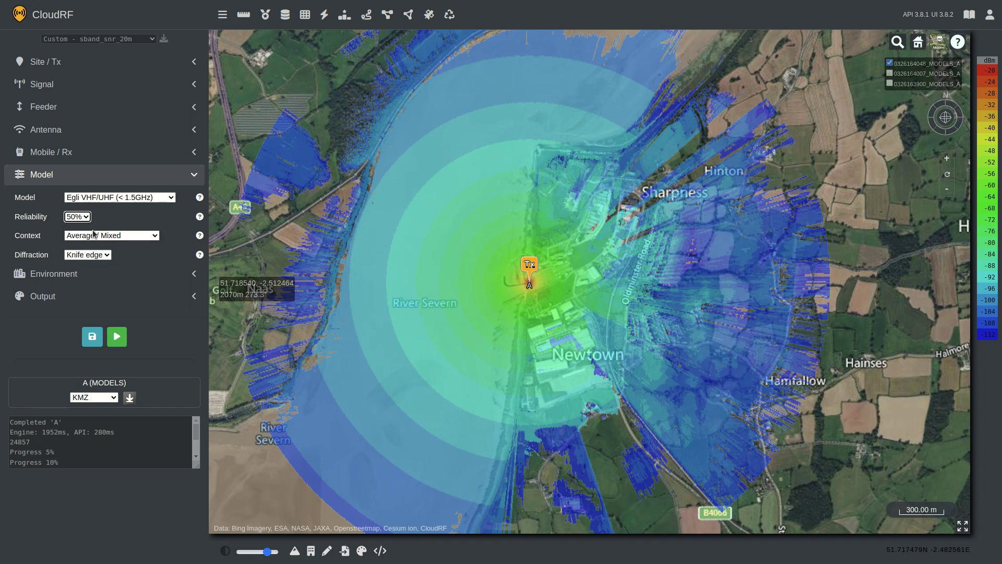
{"action": "left_click", "coordinate": [119, 343]}
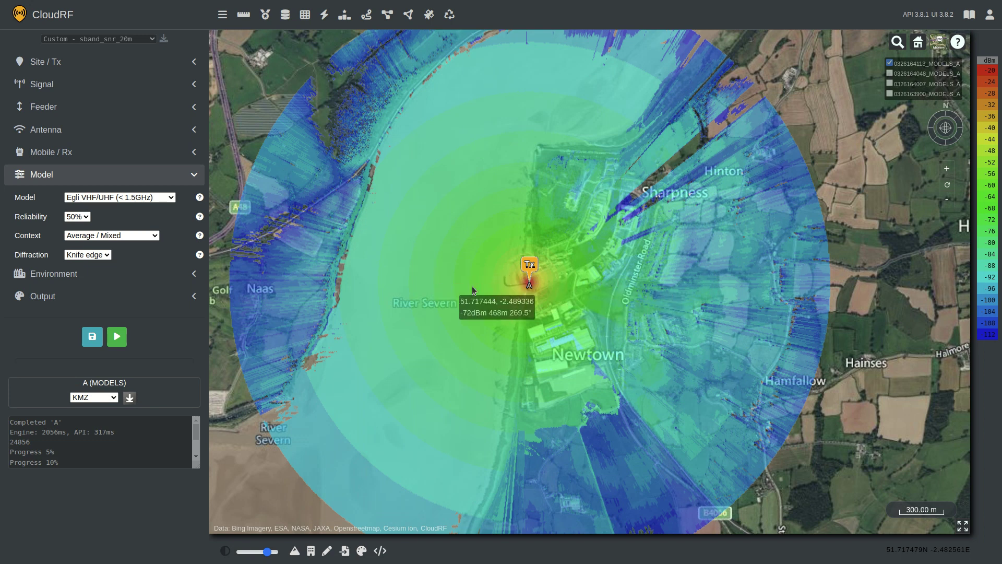
{"action": "scroll", "coordinate": [648, 230], "scroll_direction": "up", "scroll_amount": 5}
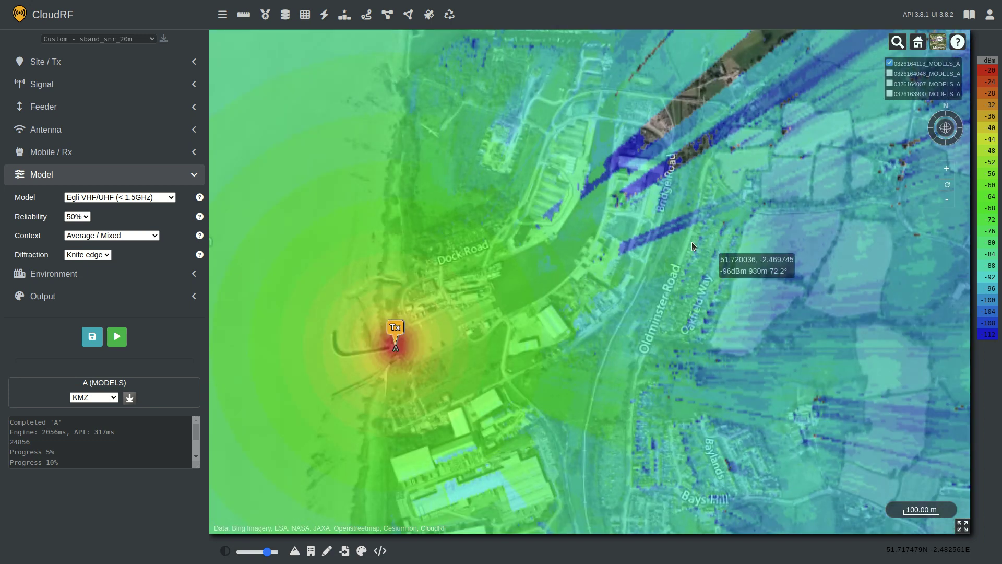
{"action": "scroll", "coordinate": [610, 269], "scroll_direction": "down", "scroll_amount": 5}
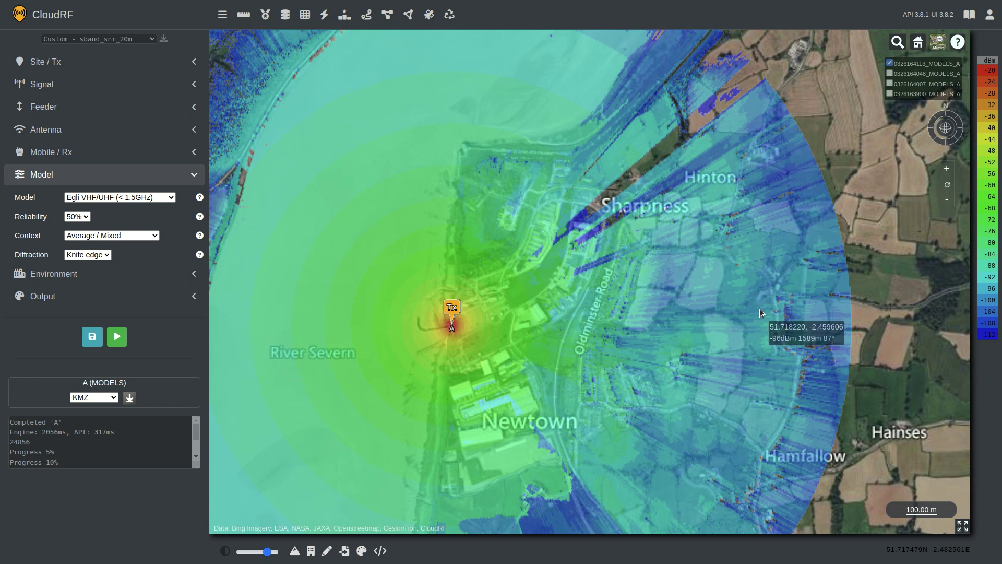
{"action": "scroll", "coordinate": [608, 272], "scroll_direction": "up", "scroll_amount": 3}
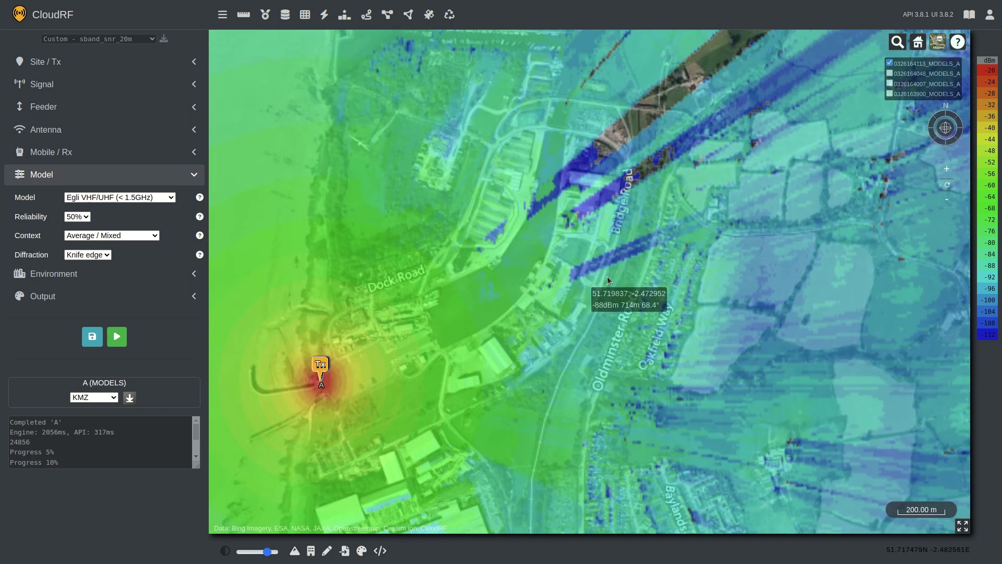
{"action": "scroll", "coordinate": [627, 288], "scroll_direction": "up", "scroll_amount": 1}
{"action": "scroll", "coordinate": [609, 234], "scroll_direction": "up", "scroll_amount": 3}
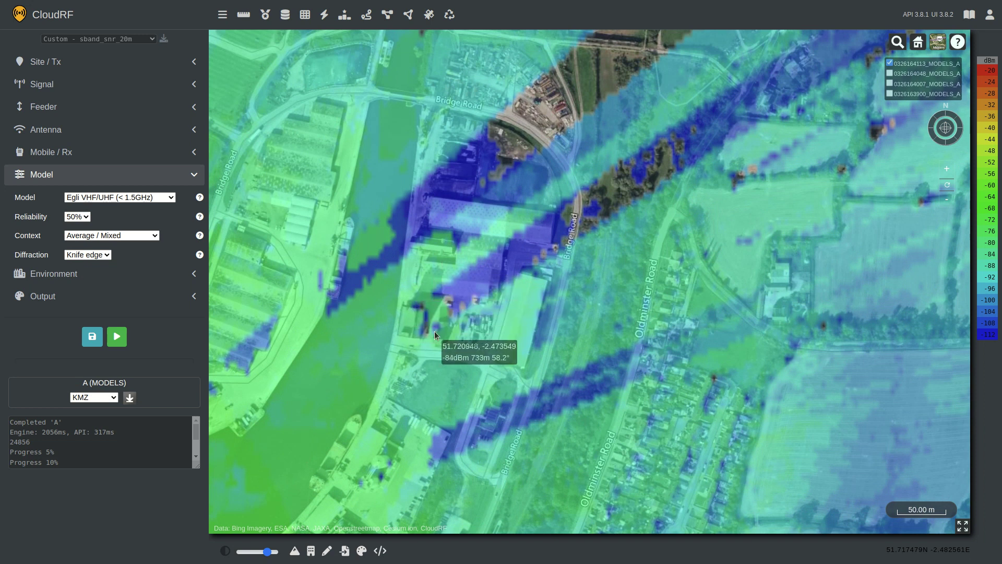
{"action": "scroll", "coordinate": [435, 312], "scroll_direction": "down", "scroll_amount": 2}
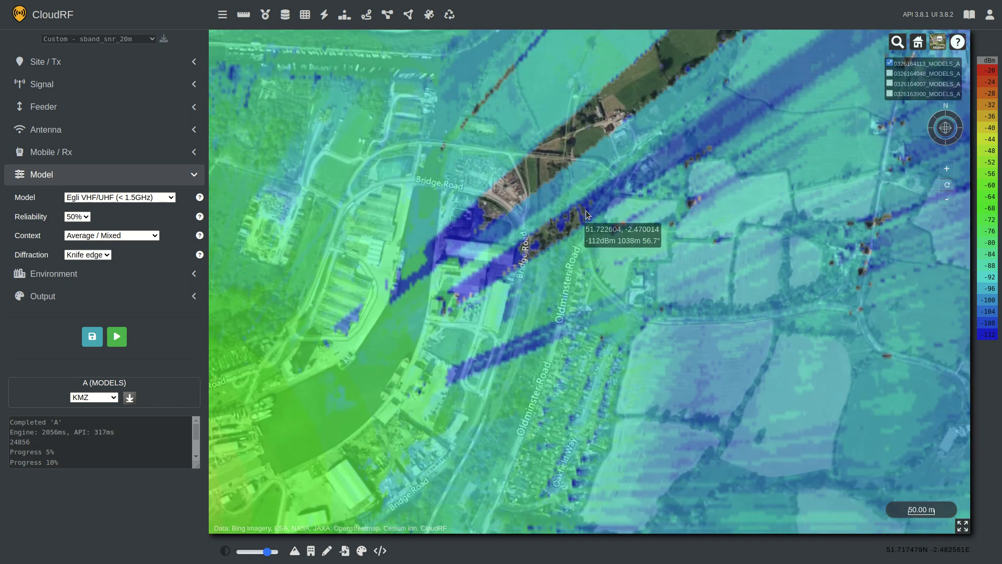
{"action": "scroll", "coordinate": [700, 150], "scroll_direction": "down", "scroll_amount": 3}
{"action": "scroll", "coordinate": [594, 213], "scroll_direction": "up", "scroll_amount": 3}
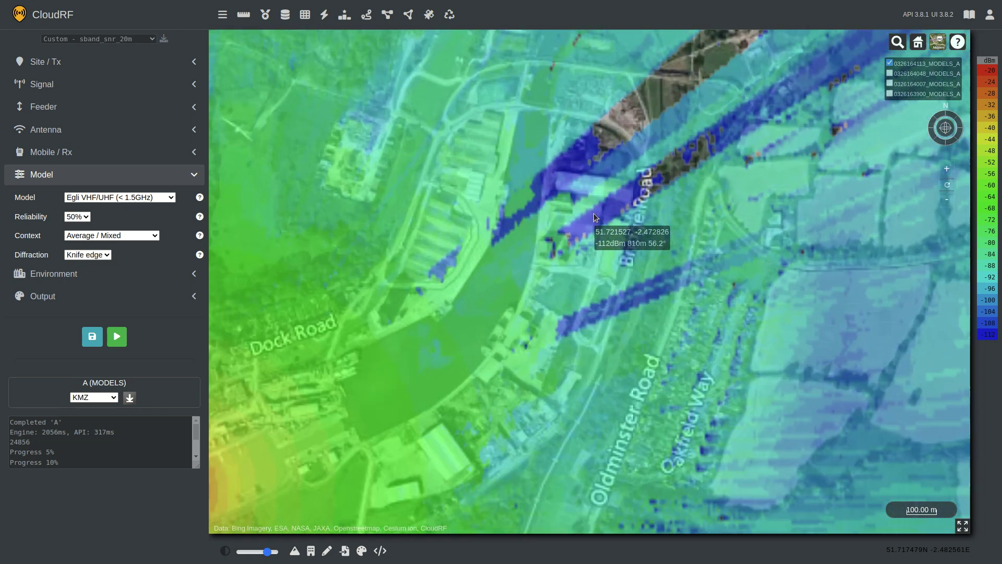
{"action": "scroll", "coordinate": [590, 222], "scroll_direction": "down", "scroll_amount": 3}
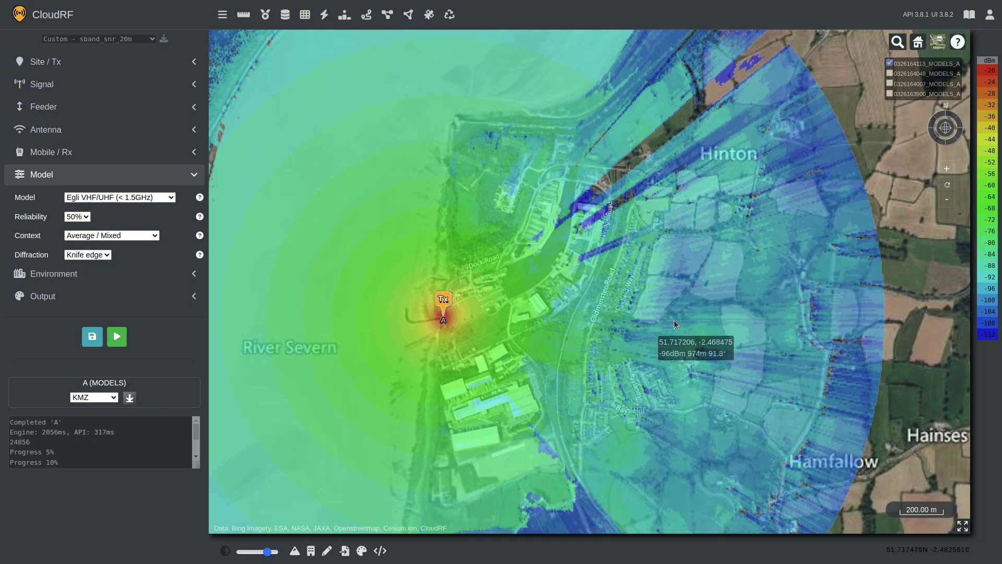
{"action": "scroll", "coordinate": [669, 326], "scroll_direction": "down", "scroll_amount": 2}
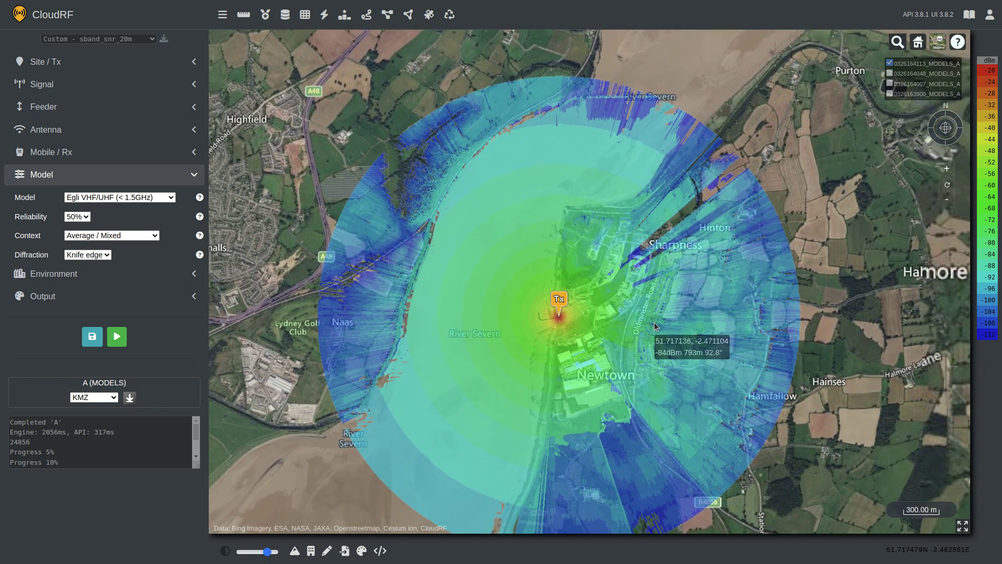
{"action": "scroll", "coordinate": [627, 326], "scroll_direction": "up", "scroll_amount": 2}
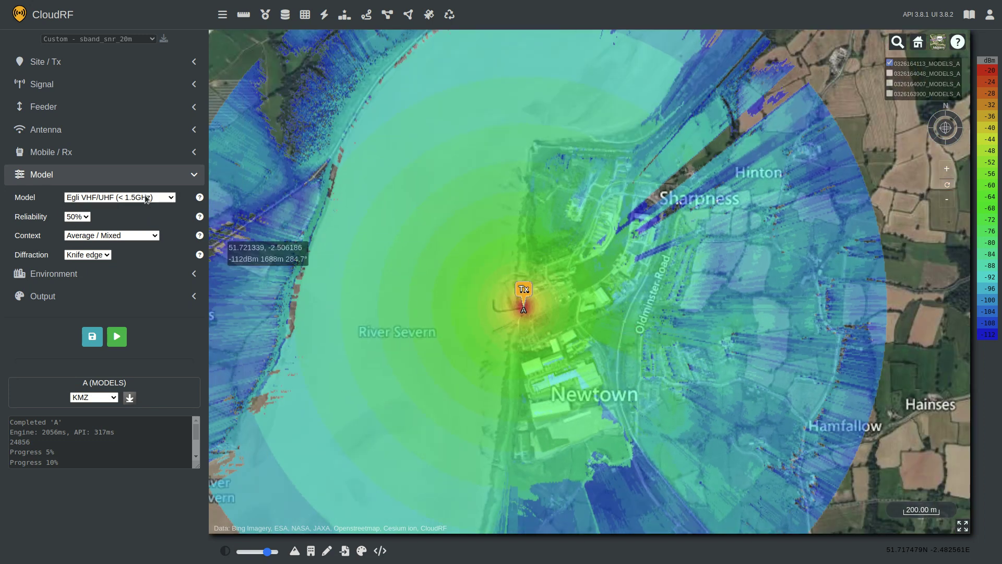
Switch to ITU-R P.529, clear the Egli layers and run the new coverage
{"action": "left_click", "coordinate": [139, 229]}
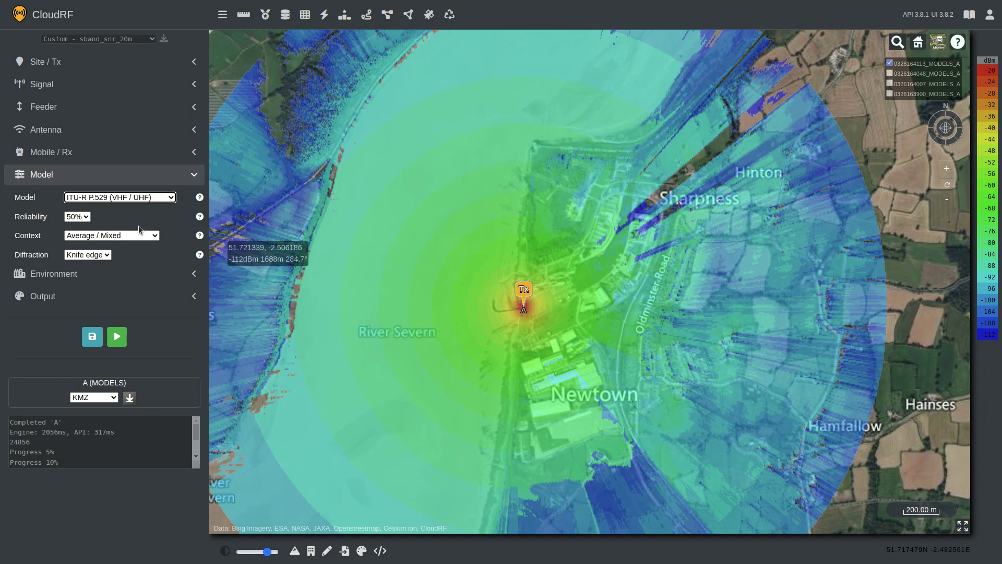
{"action": "left_click", "coordinate": [449, 15]}
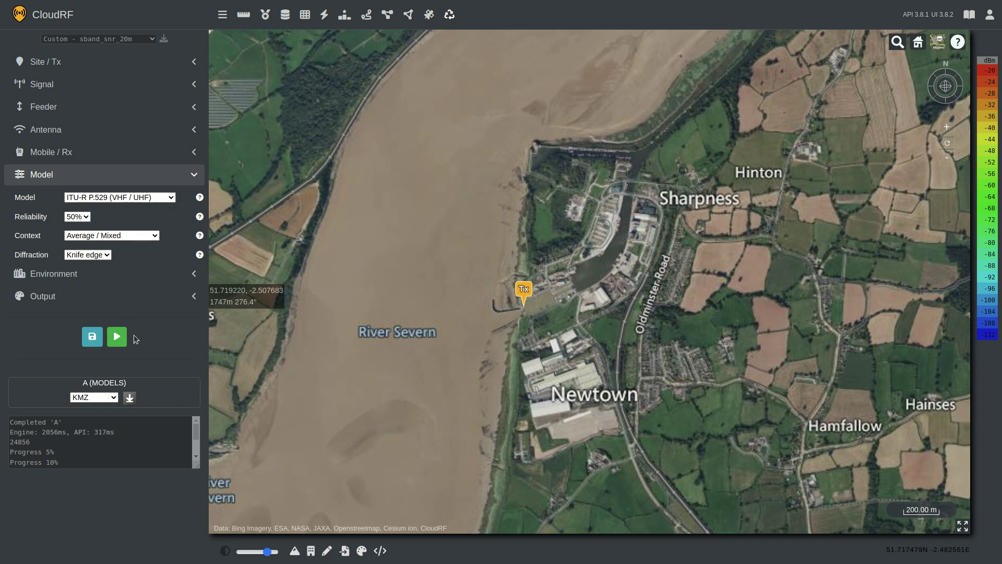
{"action": "left_click", "coordinate": [118, 335]}
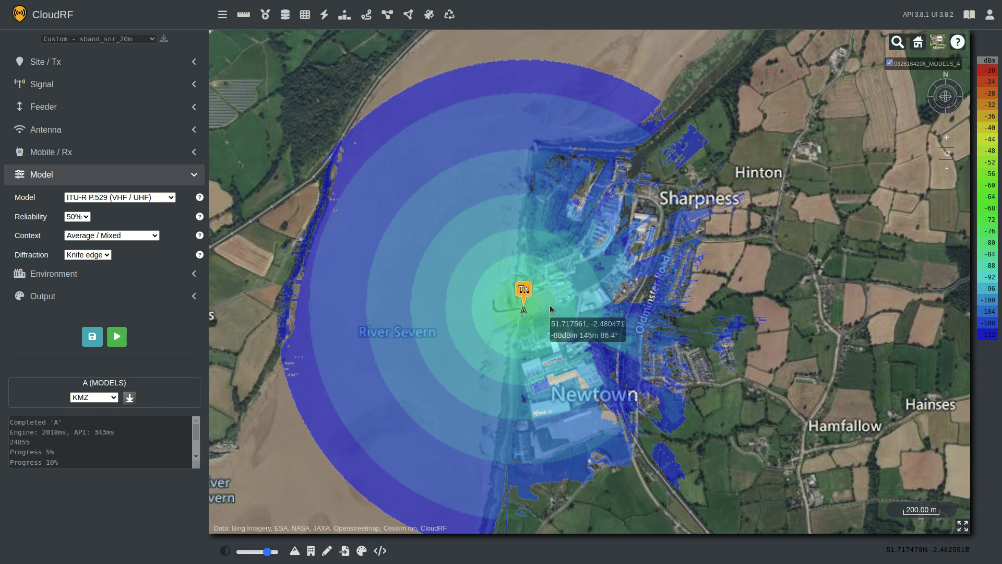
{"action": "scroll", "coordinate": [586, 287], "scroll_direction": "up", "scroll_amount": 3}
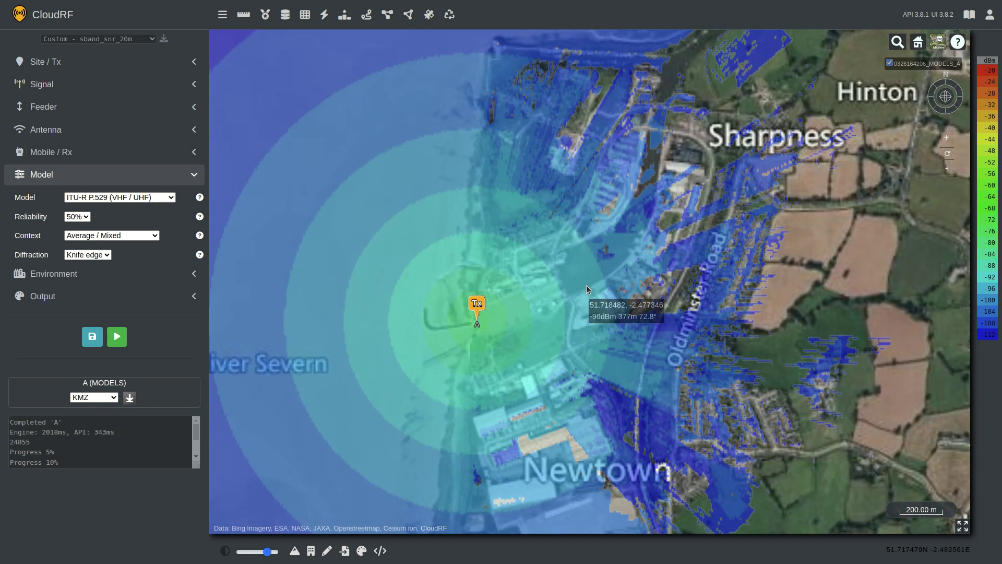
{"action": "scroll", "coordinate": [590, 282], "scroll_direction": "down", "scroll_amount": 3}
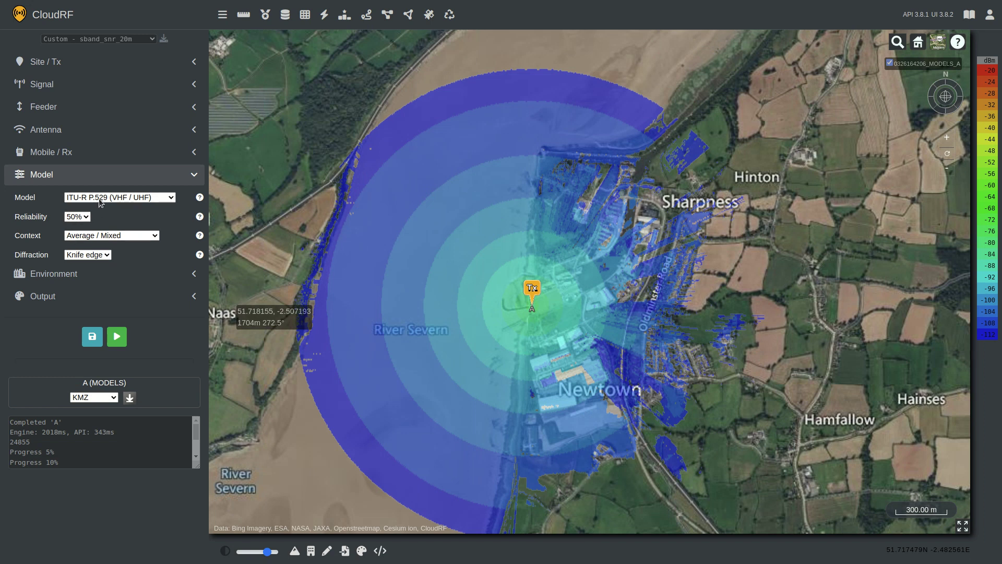
Run Line of Sight coverage and hide the earlier P.529 layer
{"action": "left_click", "coordinate": [102, 237]}
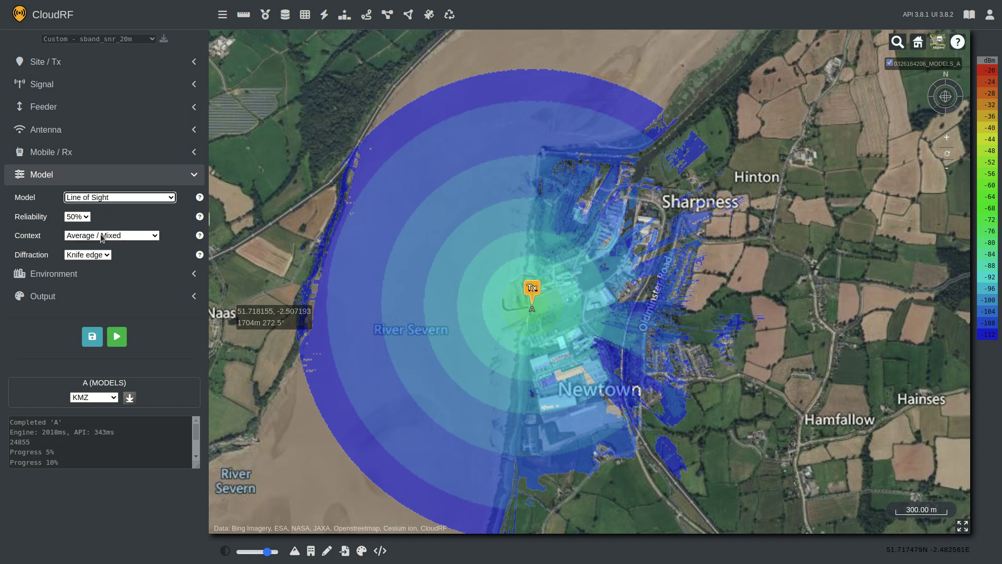
{"action": "left_click", "coordinate": [123, 338]}
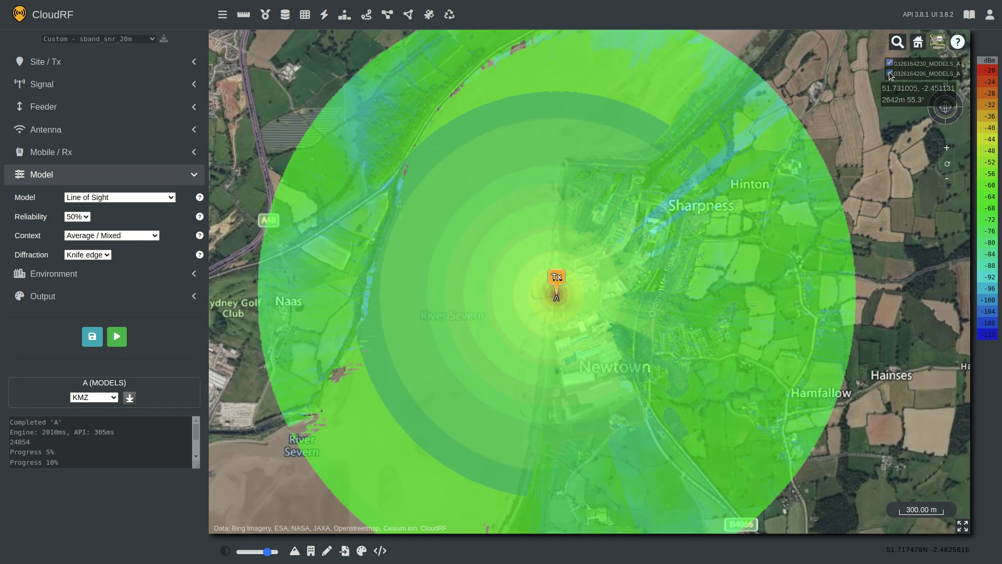
{"action": "left_click", "coordinate": [890, 73]}
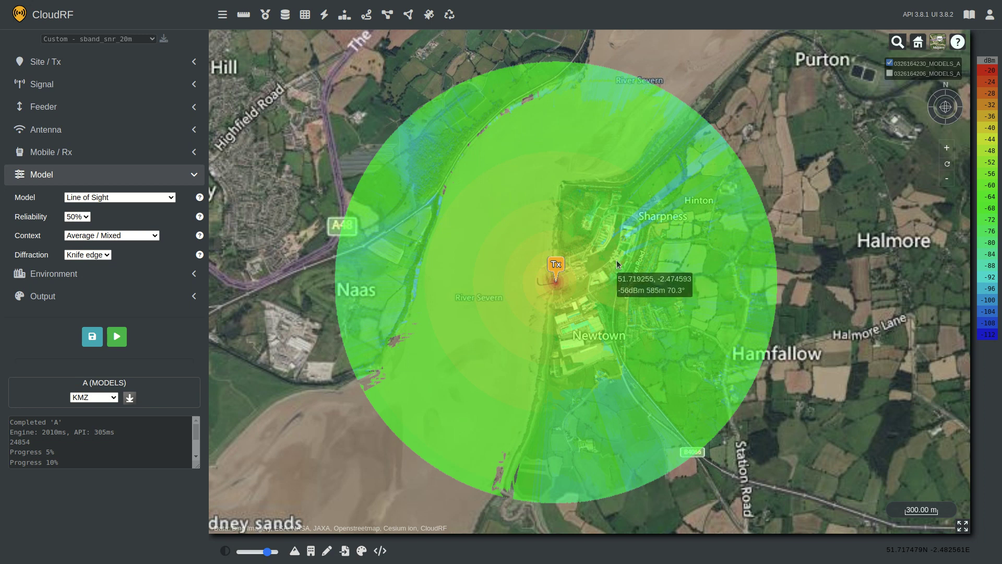
Rerun Line of Sight with diffraction Off (LOS), hiding the knife-edge layer
{"action": "left_click", "coordinate": [96, 265]}
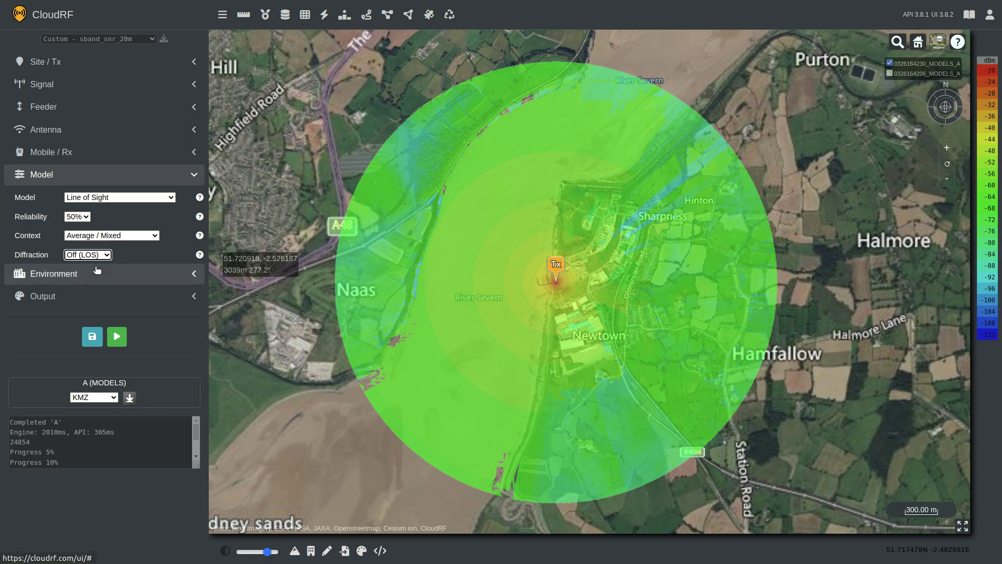
{"action": "left_click", "coordinate": [115, 336]}
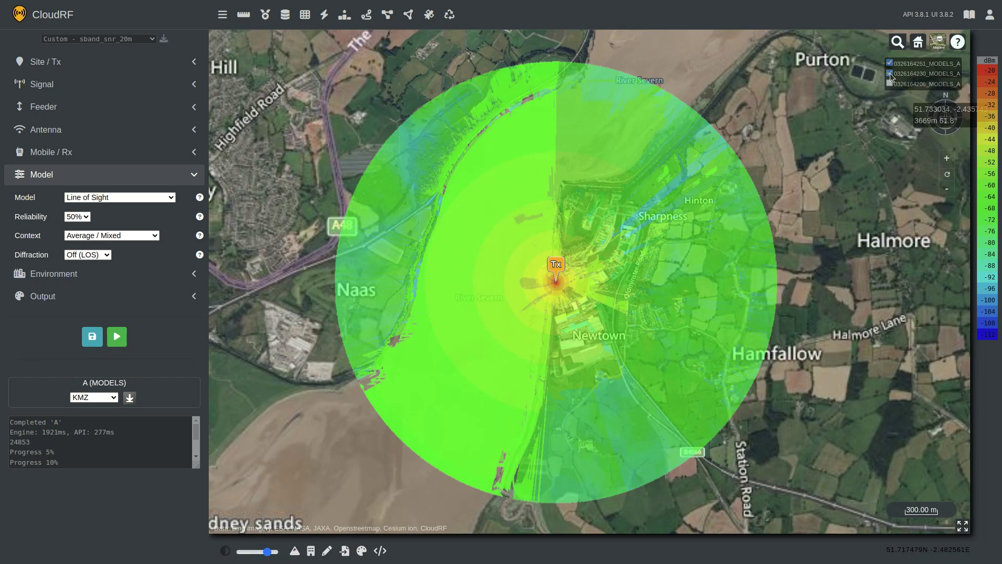
{"action": "left_click", "coordinate": [890, 73]}
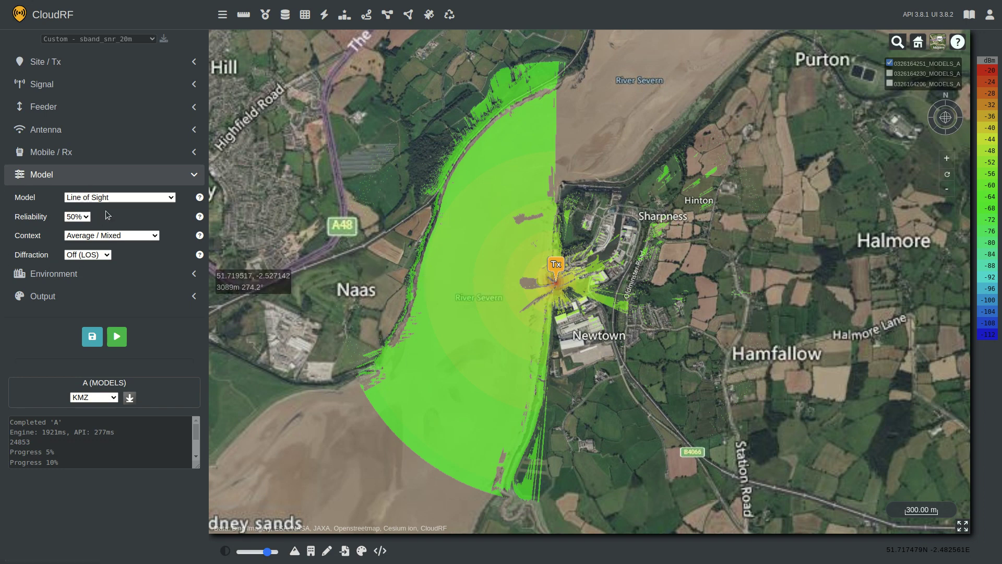
{"action": "scroll", "coordinate": [604, 255], "scroll_direction": "up", "scroll_amount": 5}
{"action": "scroll", "coordinate": [685, 260], "scroll_direction": "down", "scroll_amount": 3}
{"action": "mouse_move", "coordinate": [682, 278]}
{"action": "left_mouse_down"}
{"action": "mouse_move", "coordinate": [530, 282]}
{"action": "mouse_move", "coordinate": [557, 280]}
{"action": "left_mouse_up"}
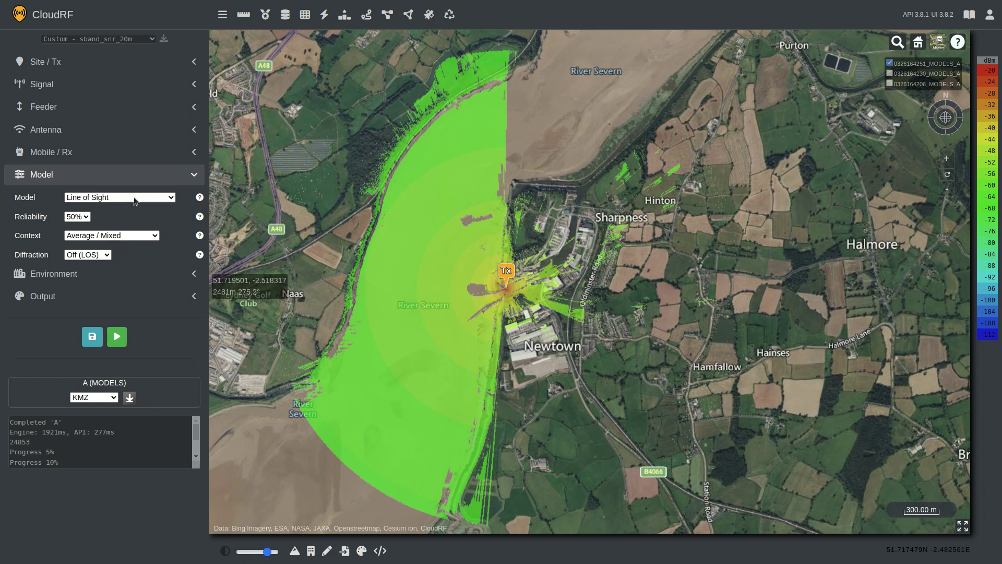
Switch to Okumura-Hata, clear the old overlays and run the coverage
{"action": "left_click", "coordinate": [129, 243]}
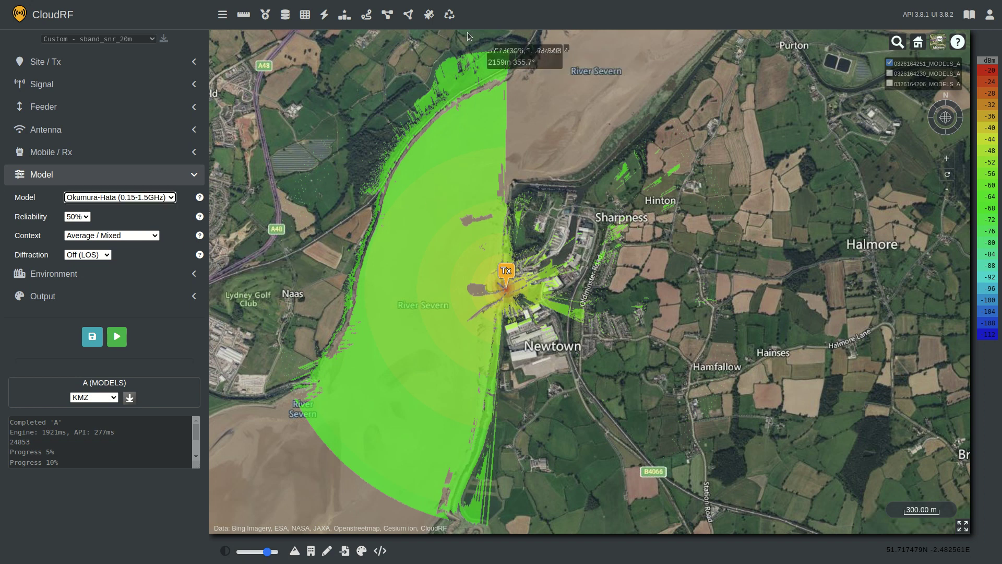
{"action": "left_click", "coordinate": [450, 16]}
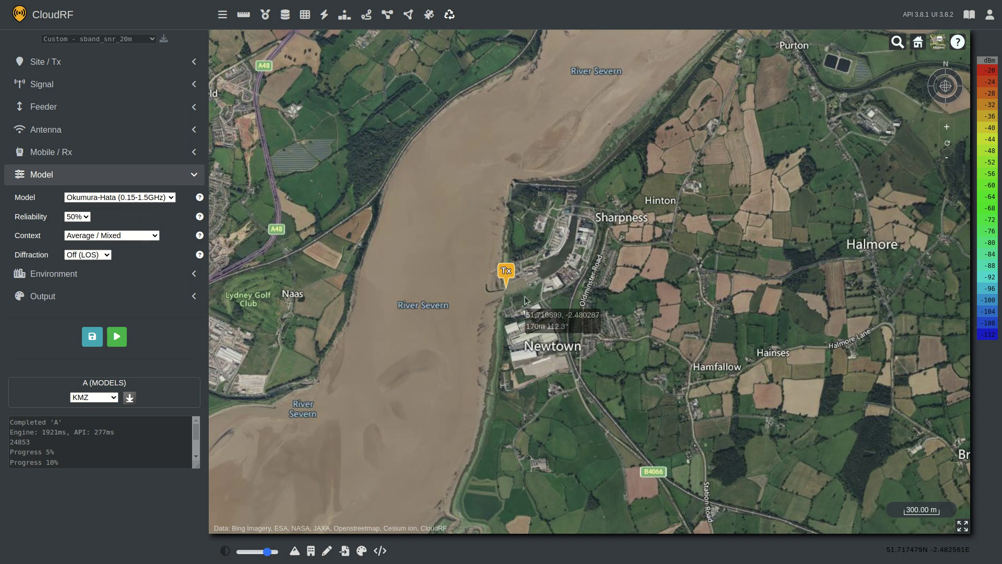
{"action": "scroll", "coordinate": [503, 290], "scroll_direction": "up", "scroll_amount": 2}
{"action": "scroll", "coordinate": [495, 285], "scroll_direction": "up", "scroll_amount": 3}
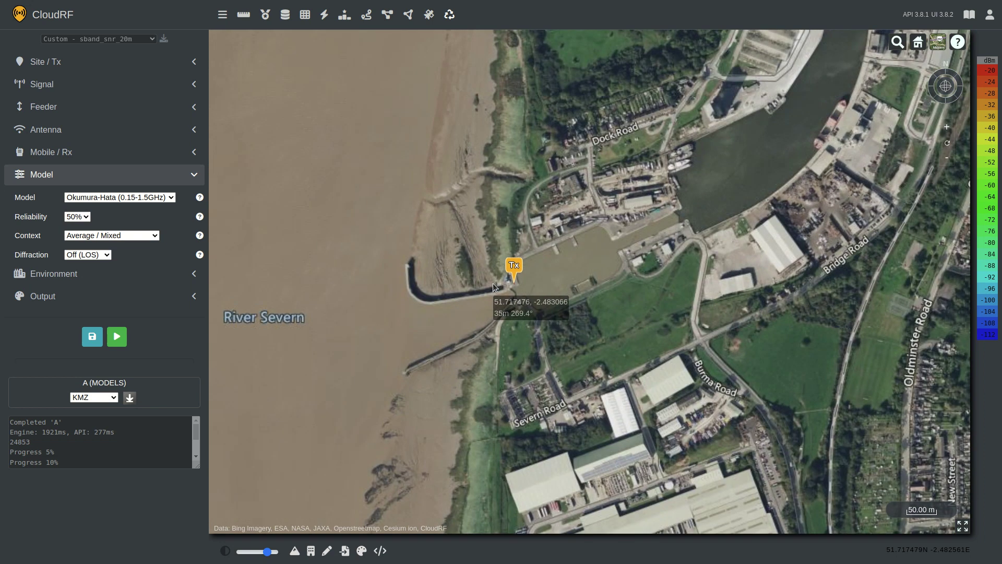
{"action": "scroll", "coordinate": [485, 284], "scroll_direction": "down", "scroll_amount": 2}
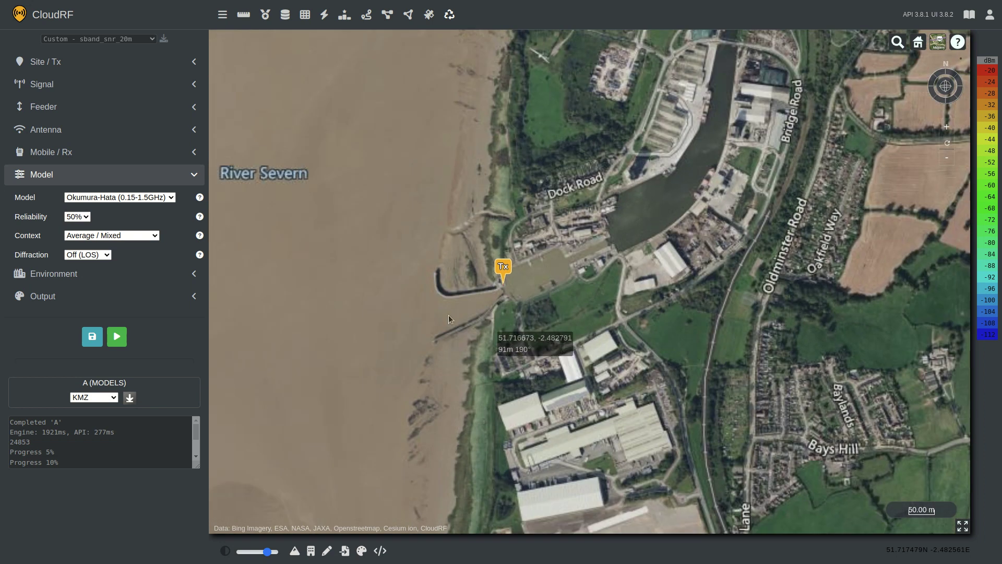
{"action": "scroll", "coordinate": [497, 312], "scroll_direction": "down", "scroll_amount": 1}
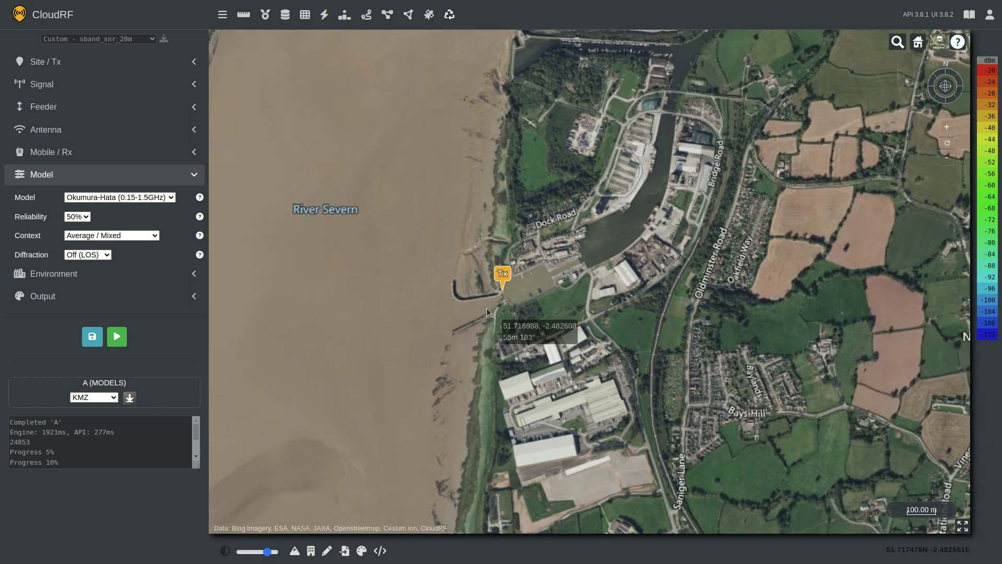
{"action": "left_click", "coordinate": [117, 337]}
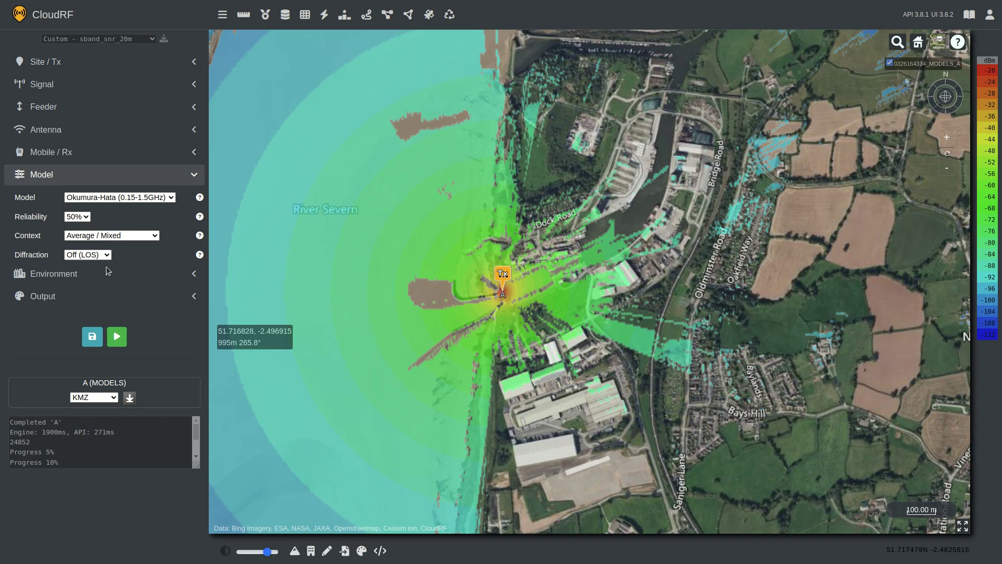
Rerun Okumura-Hata with knife-edge diffraction and recentre the heatmap
{"action": "left_click", "coordinate": [108, 270]}
{"action": "scroll", "coordinate": [434, 266], "scroll_direction": "down", "scroll_amount": 3}
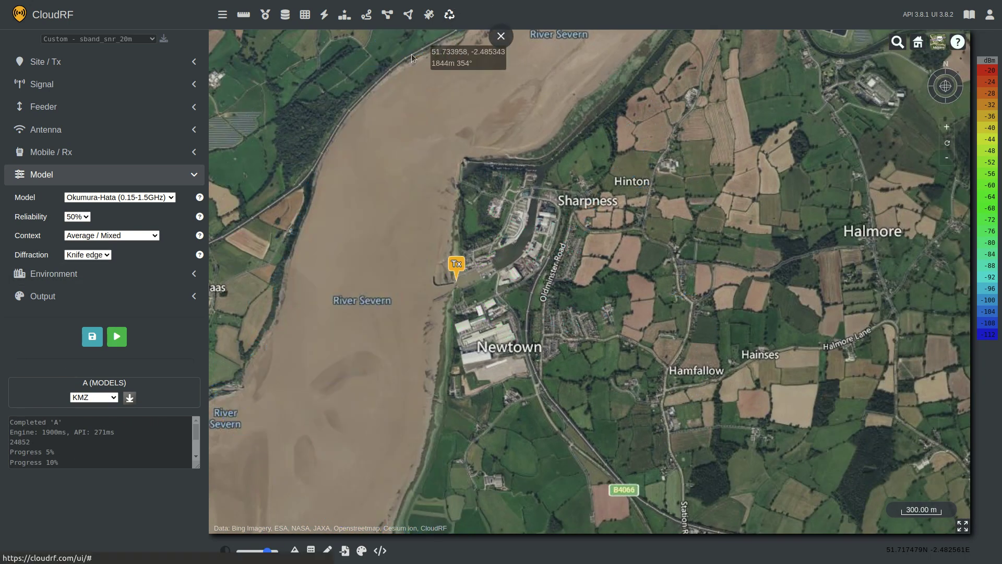
{"action": "left_click", "coordinate": [117, 337]}
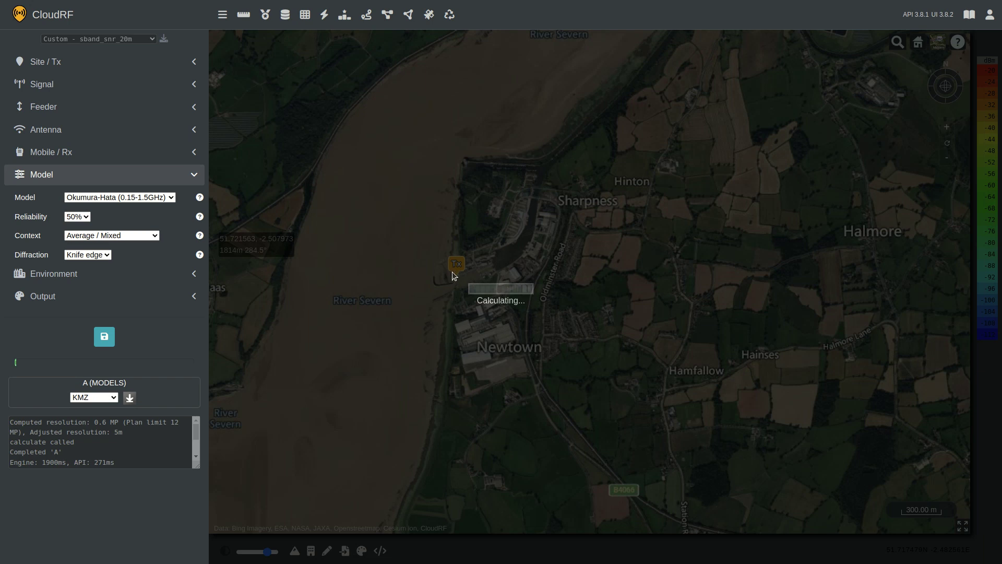
{"action": "scroll", "coordinate": [457, 282], "scroll_direction": "down", "scroll_amount": 1}
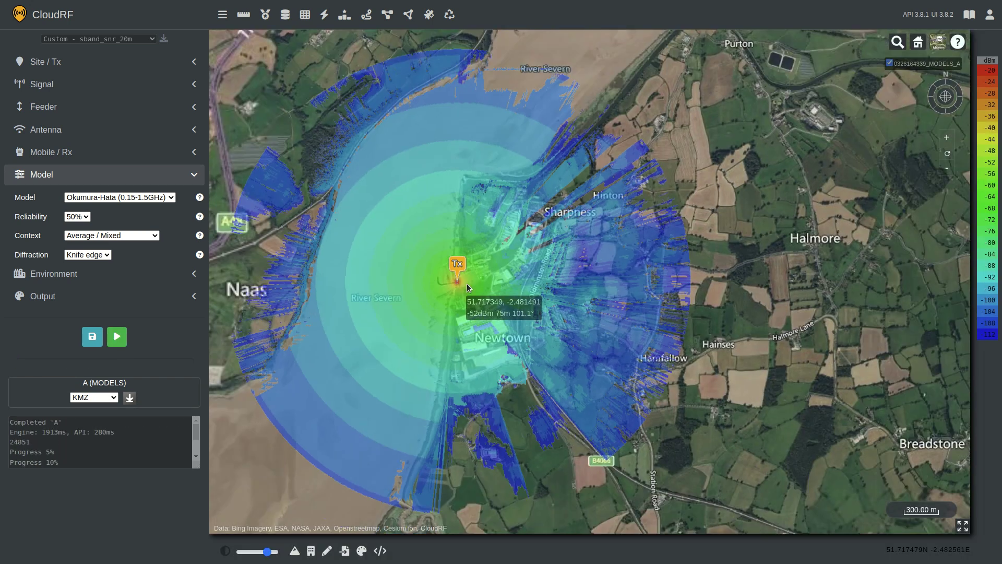
{"action": "left_click_drag", "start_coordinate": [467, 283], "coordinate": [605, 284]}
{"action": "scroll", "coordinate": [637, 274], "scroll_direction": "up", "scroll_amount": 3}
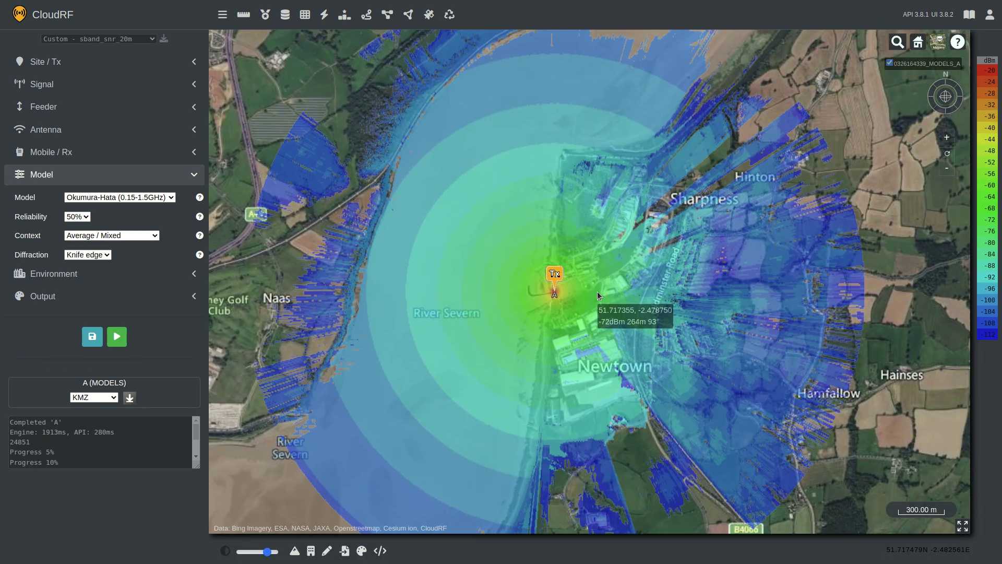
Set the transmitter height to 3 m after the 2 m attempt hits the minimum-height error
{"action": "left_click", "coordinate": [98, 64]}
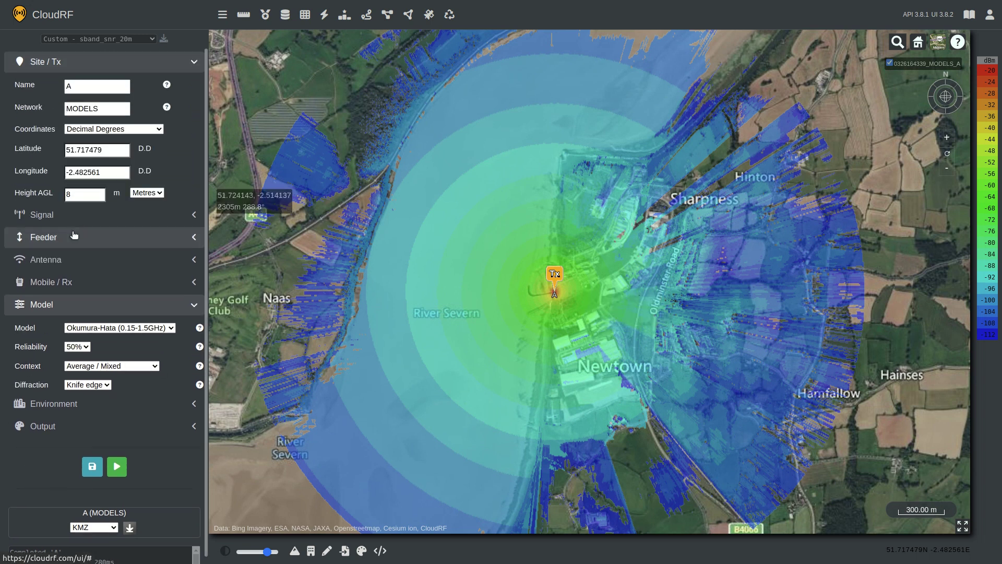
{"action": "left_click_drag", "start_coordinate": [86, 194], "coordinate": [44, 192]}
{"action": "type", "text": "2"}
{"action": "key", "text": "Return"}
{"action": "left_click", "coordinate": [121, 471]}
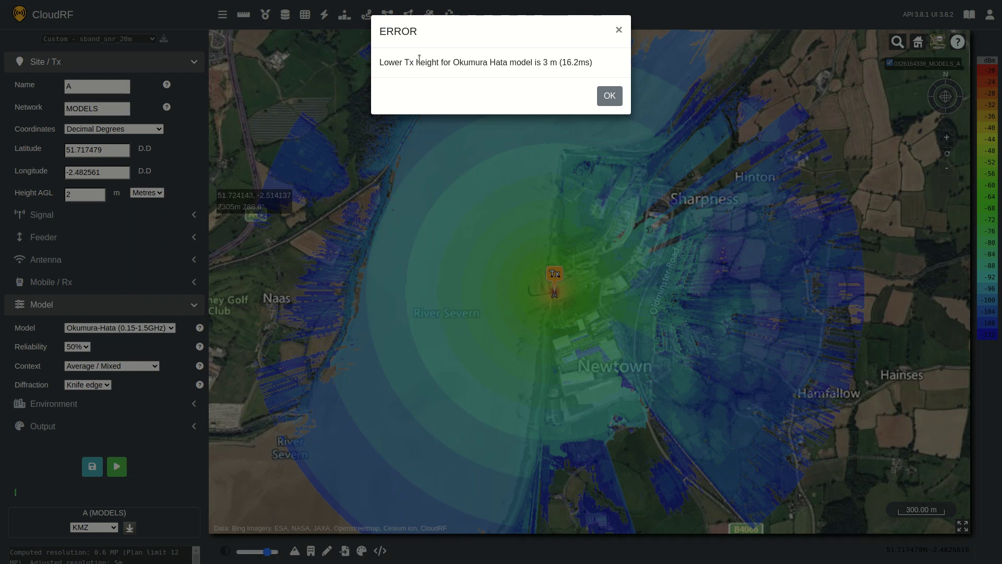
{"action": "left_click", "coordinate": [610, 96]}
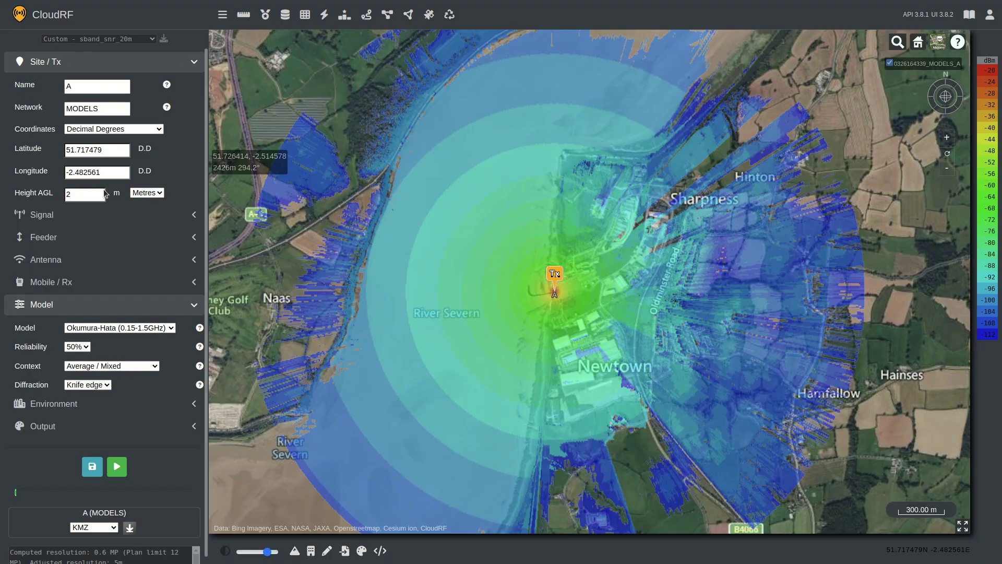
{"action": "double_click", "coordinate": [89, 192]}
{"action": "type", "text": "3"}
Set the receiver height to 4 m and rerun the coverage
{"action": "left_click", "coordinate": [88, 289]}
{"action": "double_click", "coordinate": [85, 351]}
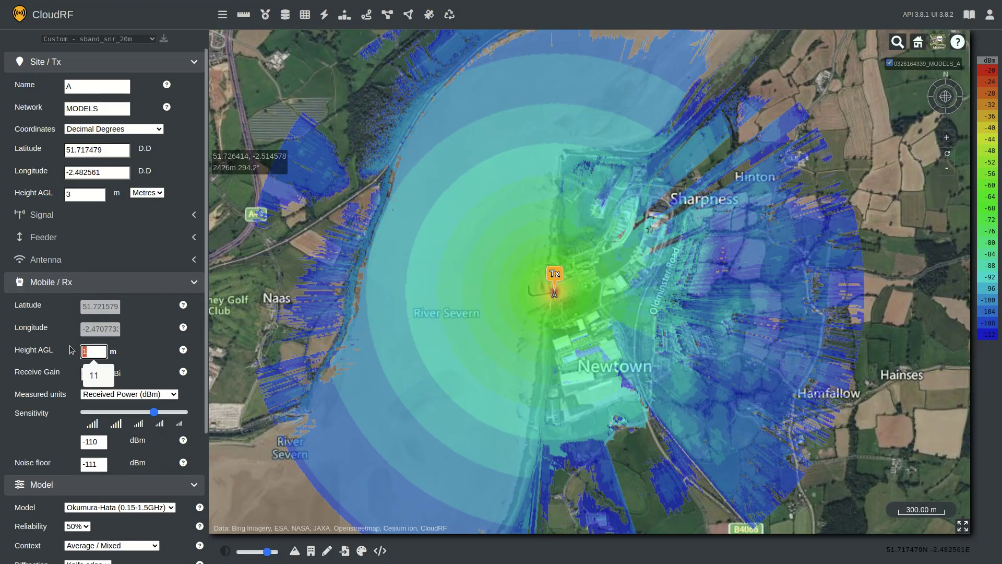
{"action": "type", "text": "4"}
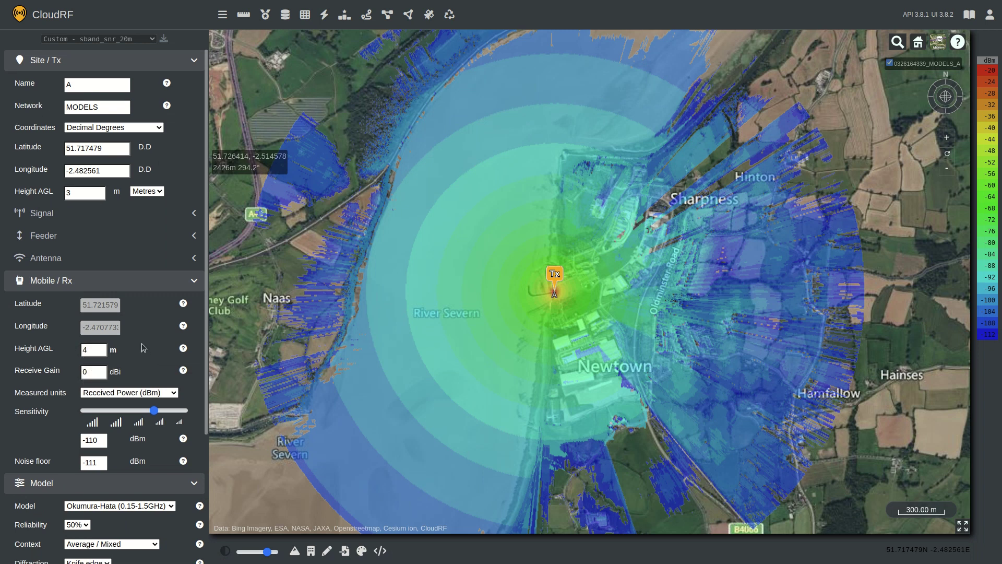
{"action": "scroll", "coordinate": [142, 343], "scroll_direction": "down", "scroll_amount": 4}
{"action": "left_click", "coordinate": [117, 442]}
{"action": "left_click", "coordinate": [118, 450]}
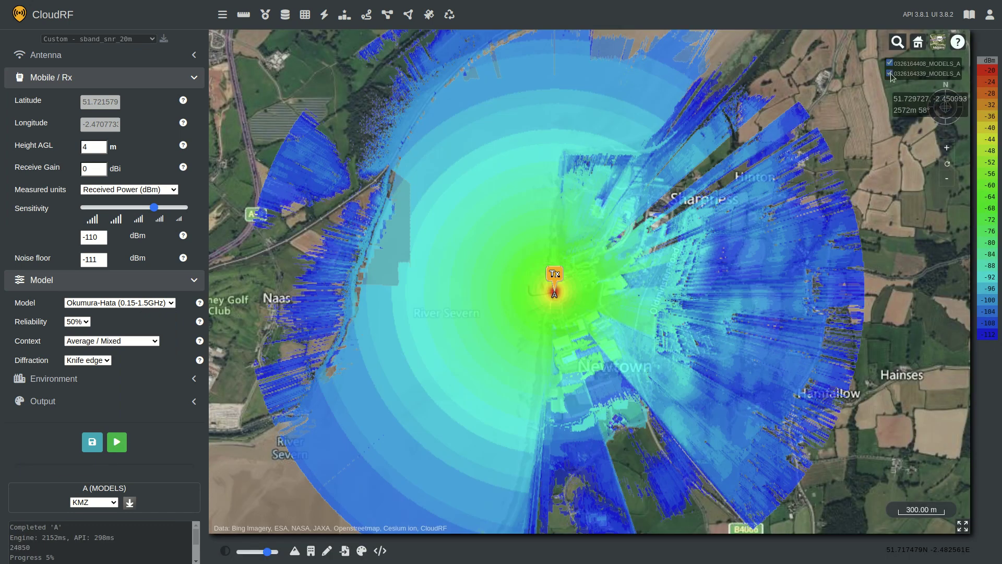
Hide the previous coverage layer and inspect the new heatmap
{"action": "left_click", "coordinate": [890, 74]}
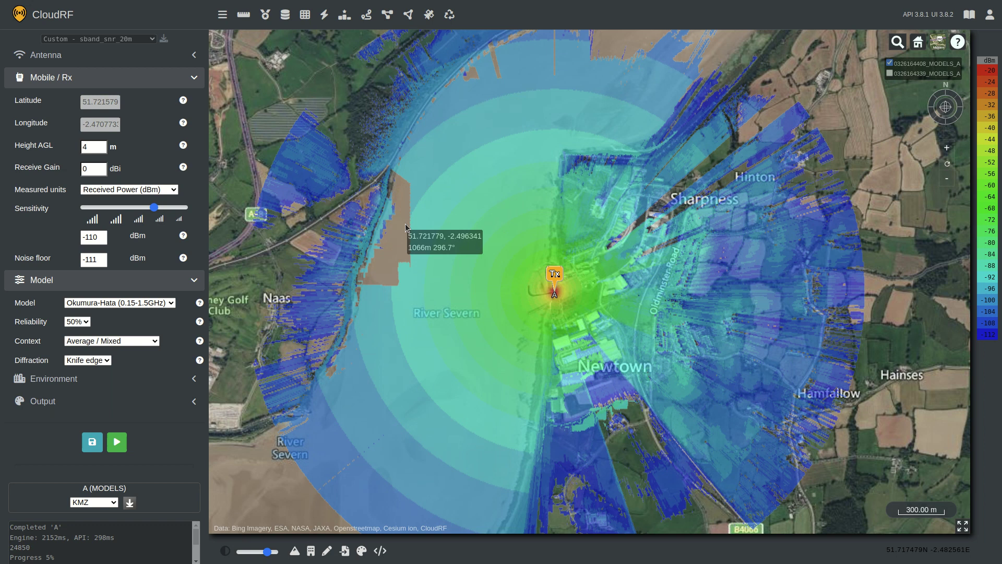
{"action": "scroll", "coordinate": [407, 230], "scroll_direction": "up", "scroll_amount": 3}
{"action": "scroll", "coordinate": [411, 246], "scroll_direction": "down", "scroll_amount": 1}
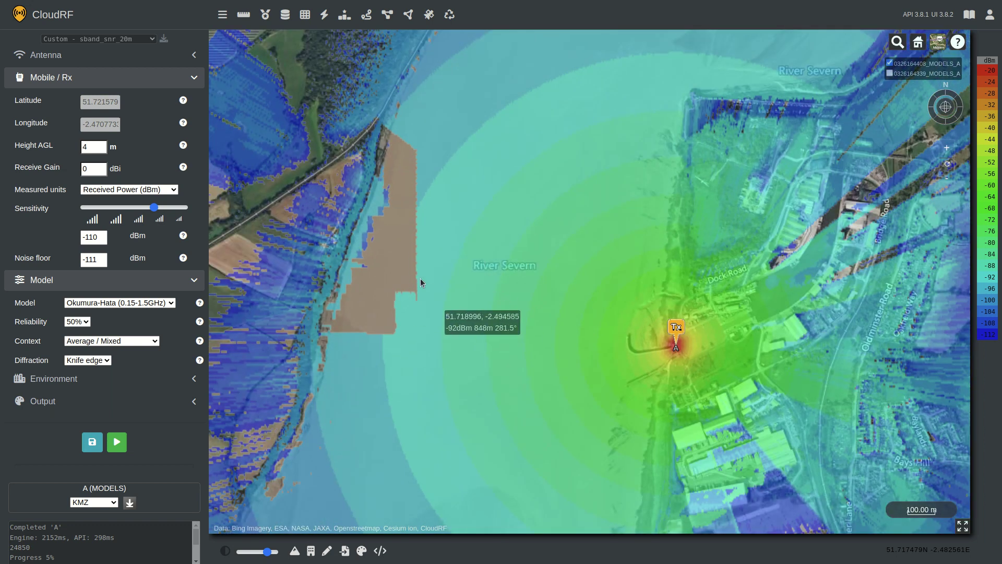
{"action": "scroll", "coordinate": [421, 278], "scroll_direction": "down", "scroll_amount": 1}
{"action": "scroll", "coordinate": [435, 283], "scroll_direction": "down", "scroll_amount": 1}
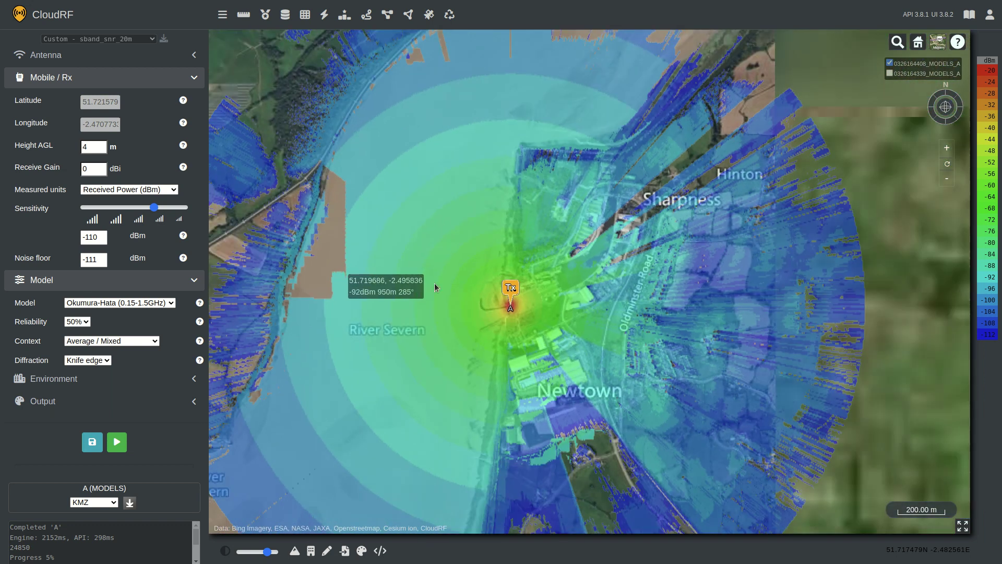
{"action": "scroll", "coordinate": [434, 283], "scroll_direction": "down", "scroll_amount": 1}
{"action": "scroll", "coordinate": [428, 298], "scroll_direction": "down", "scroll_amount": 1}
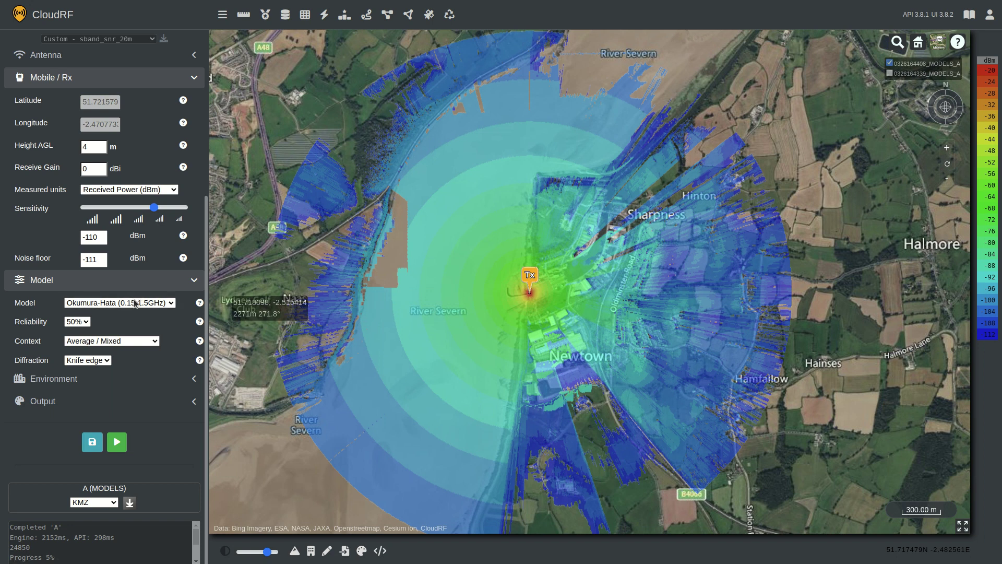
Choose COST231-Hata, reset receiver height to 1 m and collapse the site panels
{"action": "left_click", "coordinate": [132, 359]}
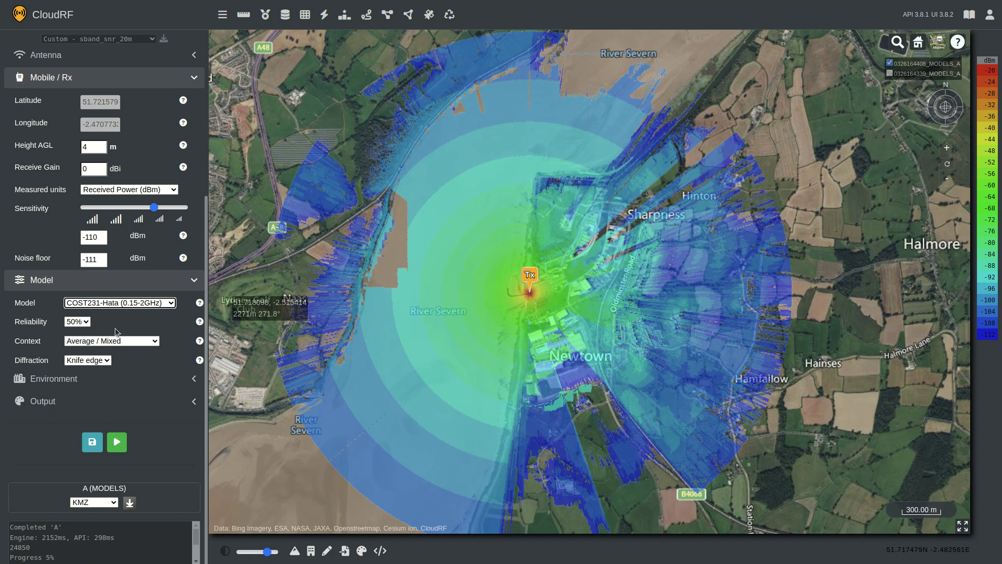
{"action": "scroll", "coordinate": [110, 319], "scroll_direction": "up", "scroll_amount": 3}
{"action": "left_click_drag", "start_coordinate": [93, 272], "coordinate": [75, 274]}
{"action": "scroll", "coordinate": [126, 275], "scroll_direction": "up", "scroll_amount": 2}
{"action": "left_click", "coordinate": [71, 194]}
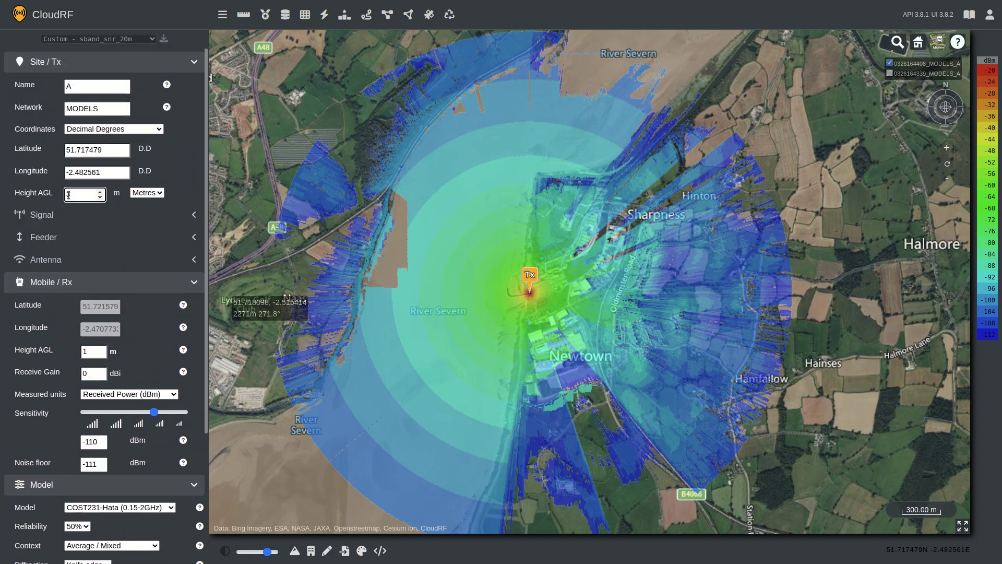
{"action": "left_click", "coordinate": [163, 63]}
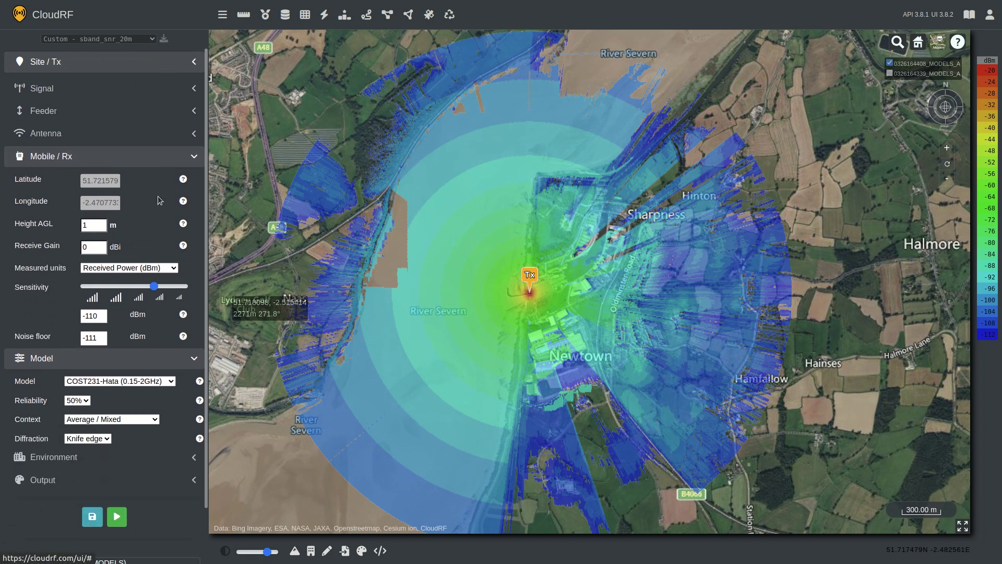
{"action": "left_click", "coordinate": [156, 152]}
Clear the old overlay, run COST231-Hata, inspect it, then clear it
{"action": "left_click", "coordinate": [452, 16]}
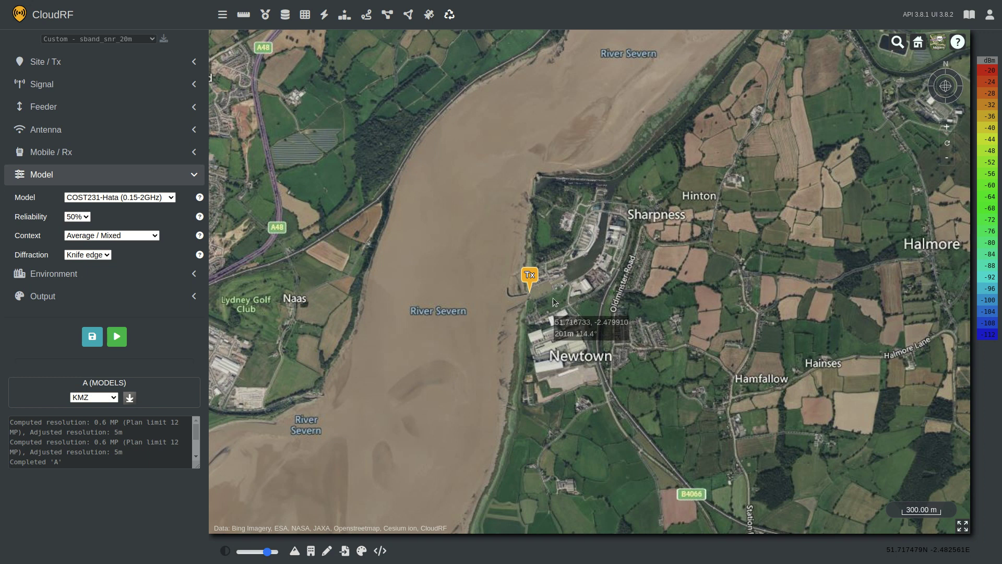
{"action": "scroll", "coordinate": [552, 303], "scroll_direction": "down", "scroll_amount": 5}
{"action": "scroll", "coordinate": [524, 308], "scroll_direction": "down", "scroll_amount": 3}
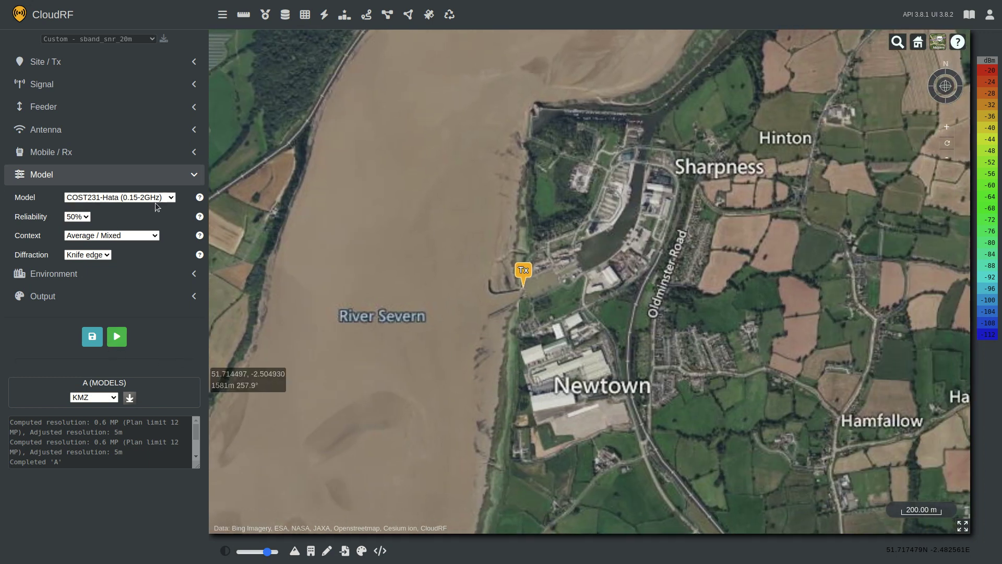
{"action": "left_click", "coordinate": [117, 337]}
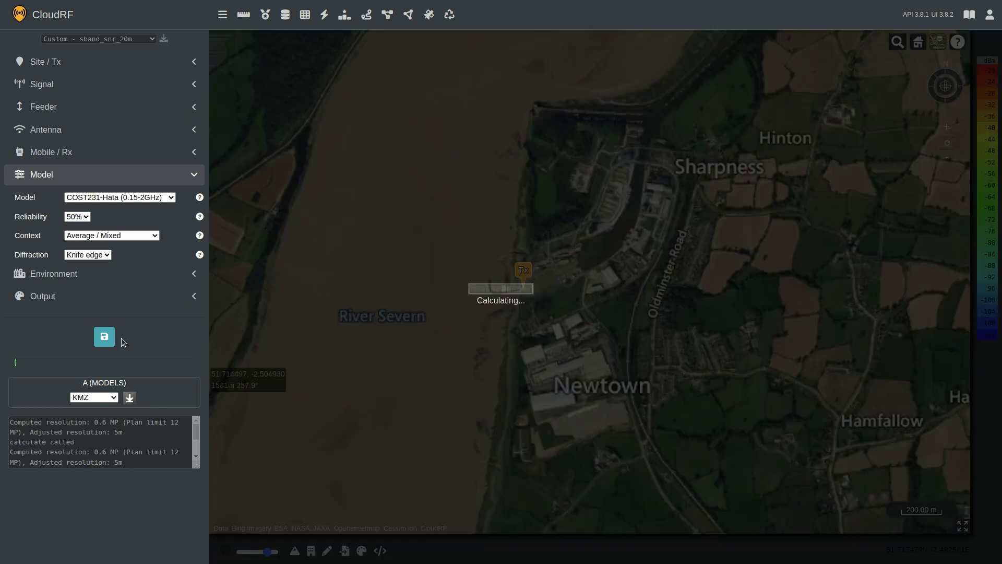
{"action": "scroll", "coordinate": [541, 312], "scroll_direction": "down", "scroll_amount": 5}
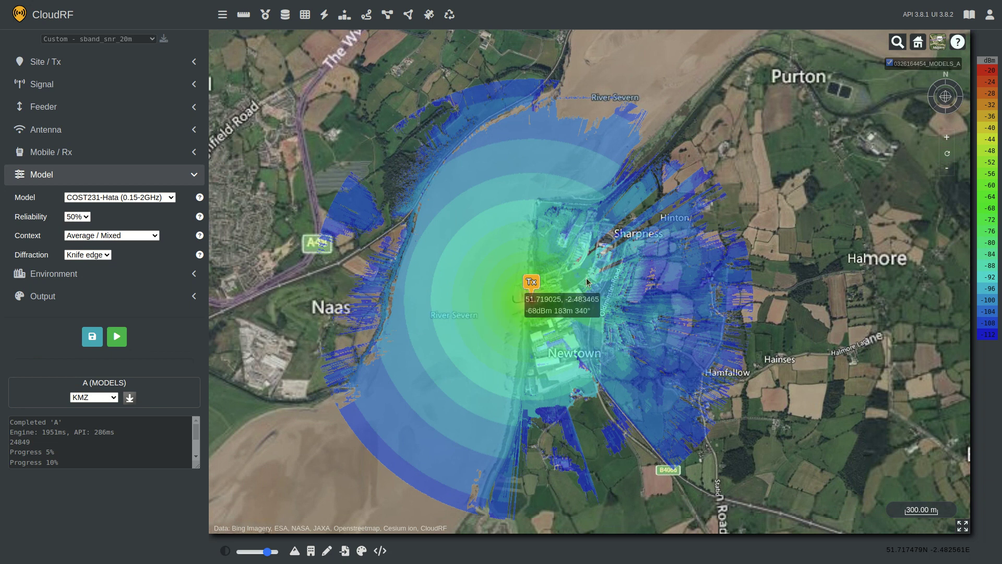
{"action": "scroll", "coordinate": [576, 285], "scroll_direction": "up", "scroll_amount": 3}
{"action": "scroll", "coordinate": [568, 289], "scroll_direction": "down", "scroll_amount": 4}
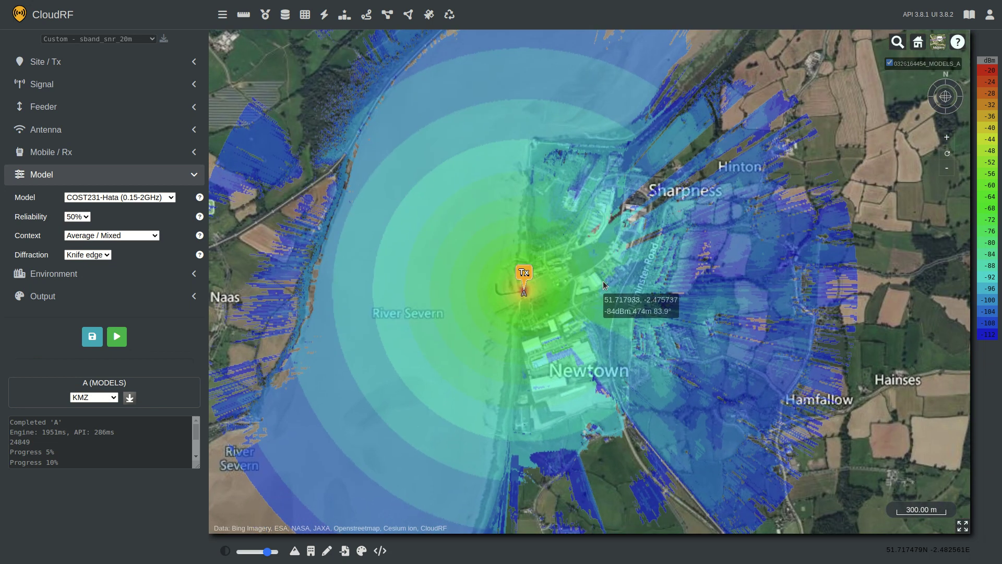
{"action": "left_click", "coordinate": [450, 15]}
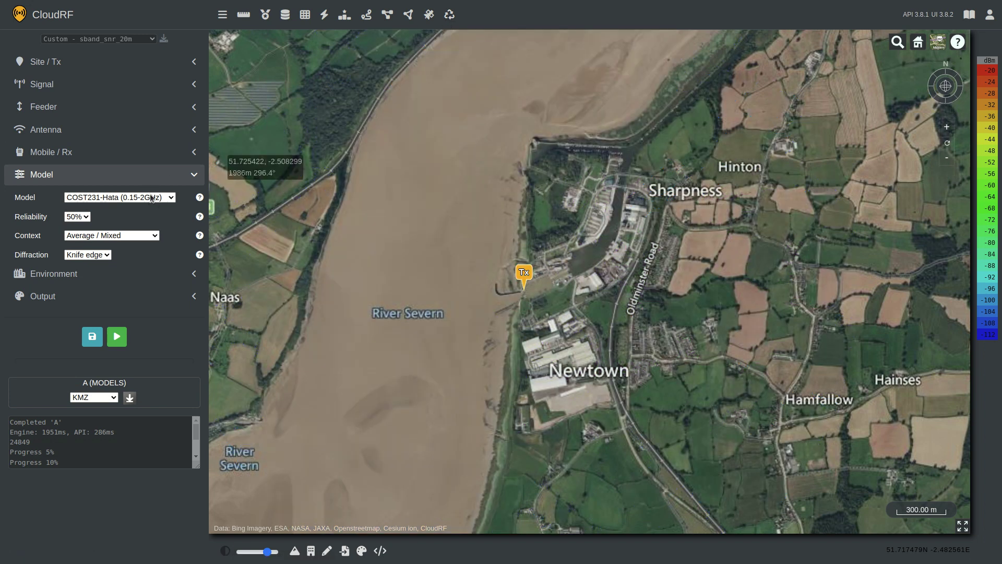
Run an Ericsson 9999 coverage prediction and zoom around its heatmap
{"action": "left_click", "coordinate": [108, 264]}
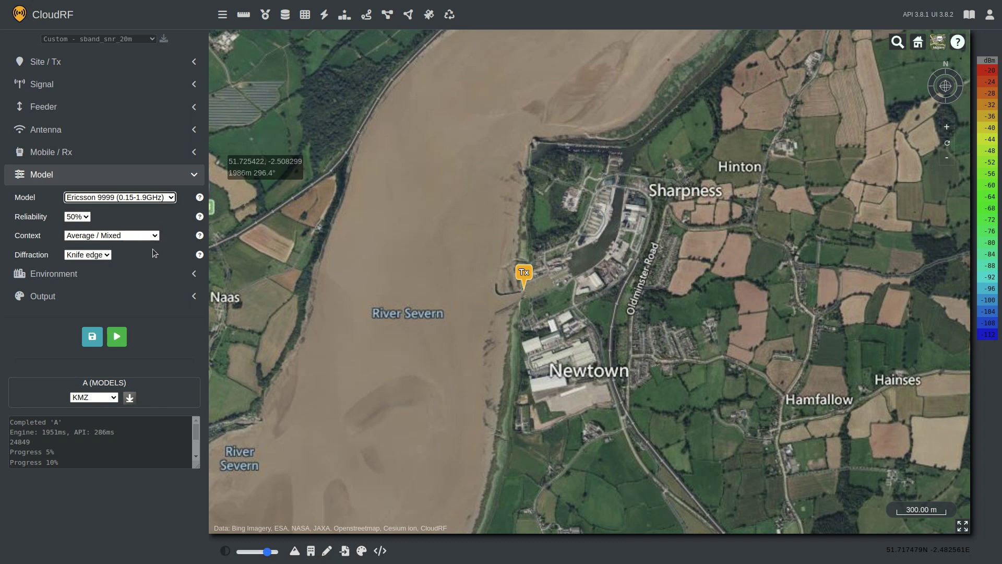
{"action": "left_click", "coordinate": [115, 341]}
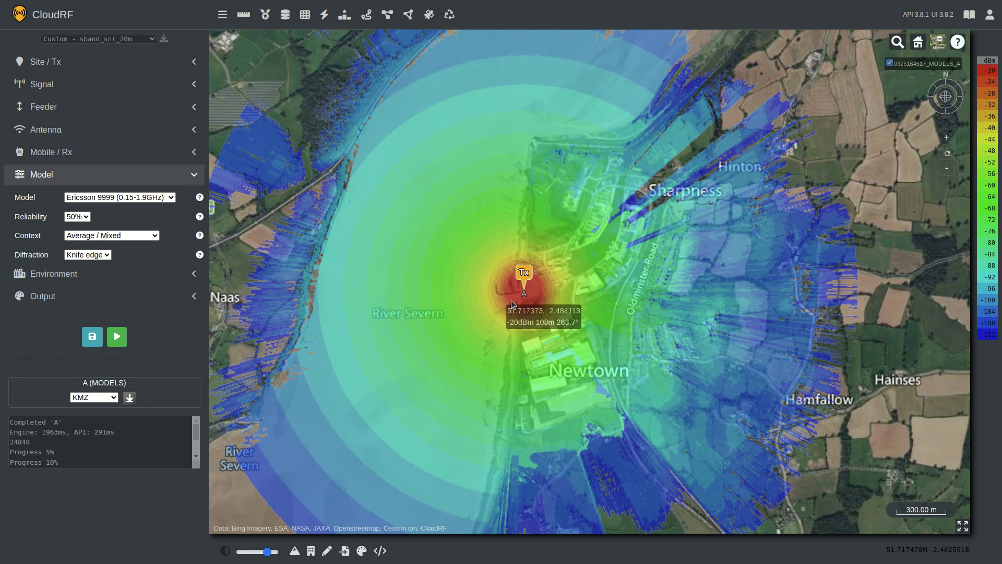
{"action": "scroll", "coordinate": [509, 302], "scroll_direction": "up", "scroll_amount": 5}
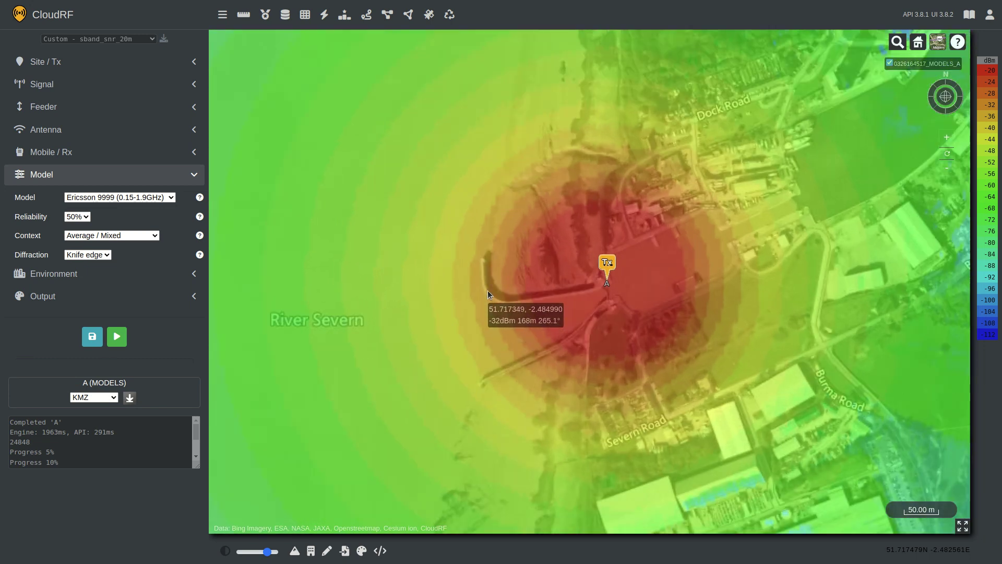
{"action": "scroll", "coordinate": [484, 293], "scroll_direction": "down", "scroll_amount": 3}
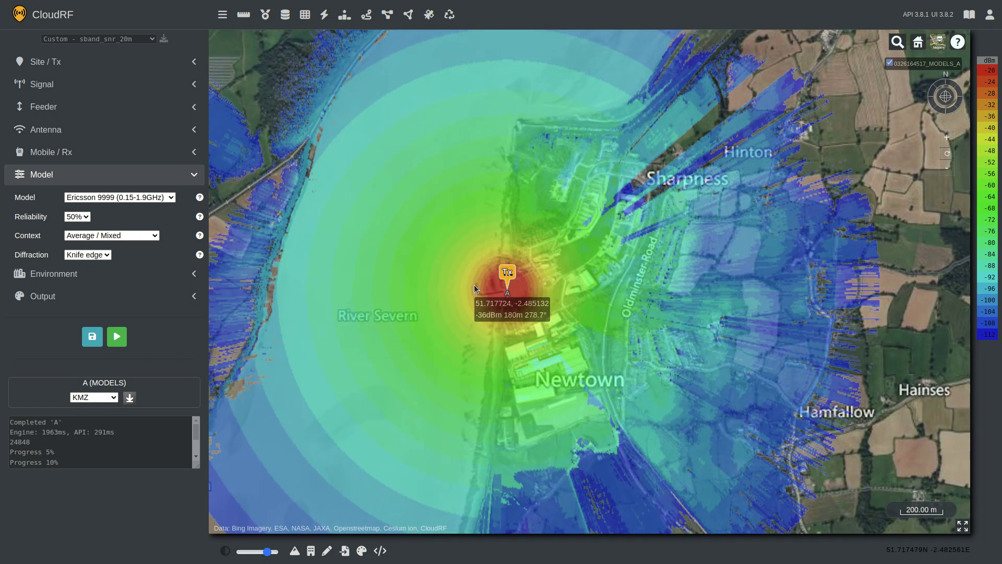
{"action": "scroll", "coordinate": [473, 286], "scroll_direction": "down", "scroll_amount": 2}
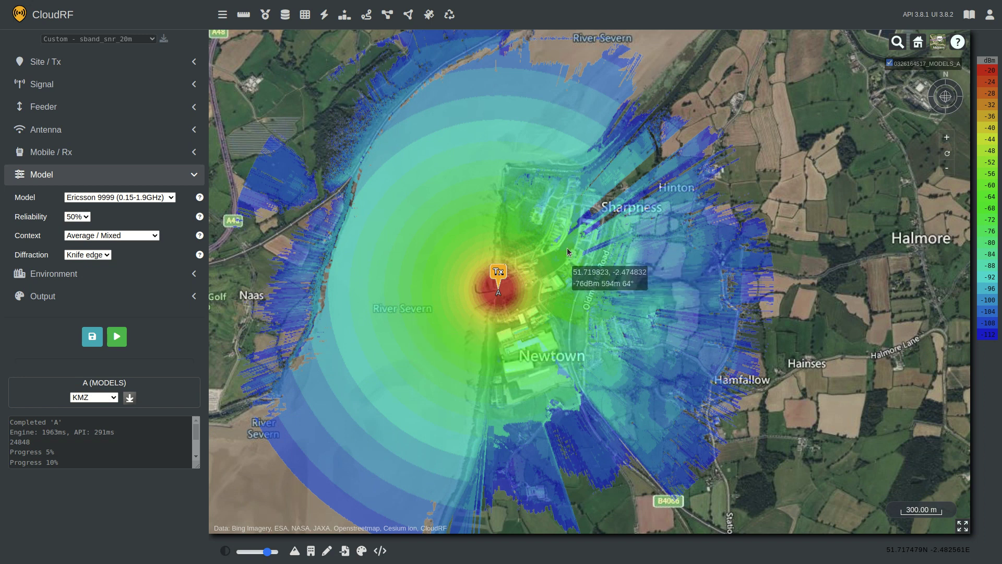
{"action": "scroll", "coordinate": [565, 247], "scroll_direction": "up", "scroll_amount": 2}
{"action": "scroll", "coordinate": [565, 246], "scroll_direction": "down", "scroll_amount": 3}
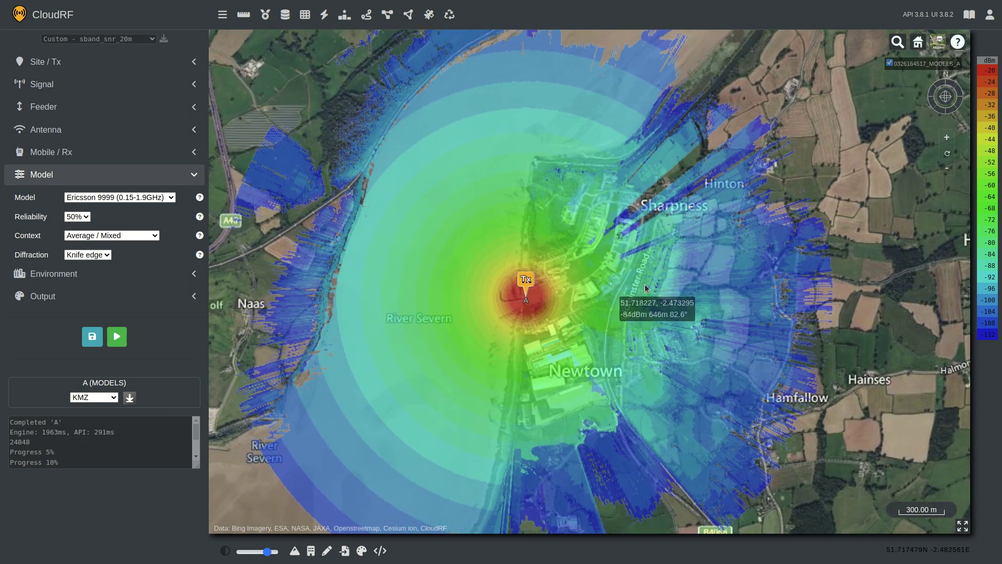
{"action": "scroll", "coordinate": [653, 282], "scroll_direction": "down", "scroll_amount": 2}
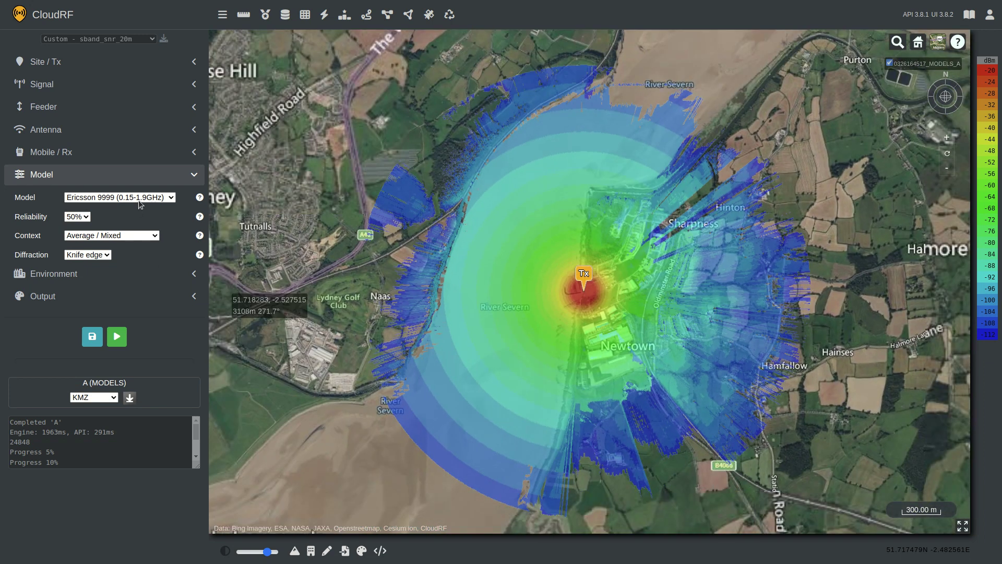
Clear the old coverage, pan west of Tx, and try an SUI run; dismiss the 1900 MHz limit error
{"action": "left_click", "coordinate": [449, 14]}
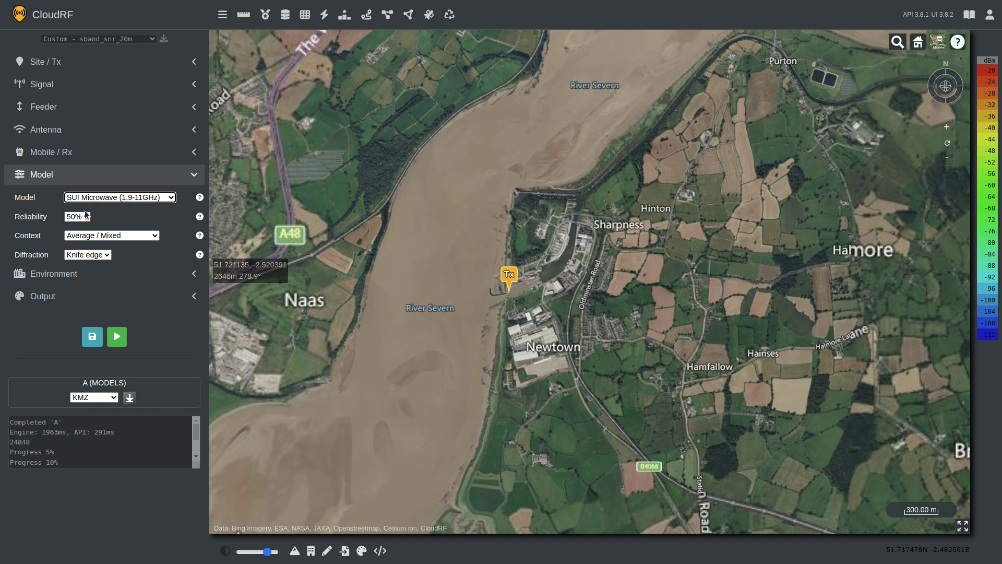
{"action": "scroll", "coordinate": [522, 295], "scroll_direction": "up", "scroll_amount": 3}
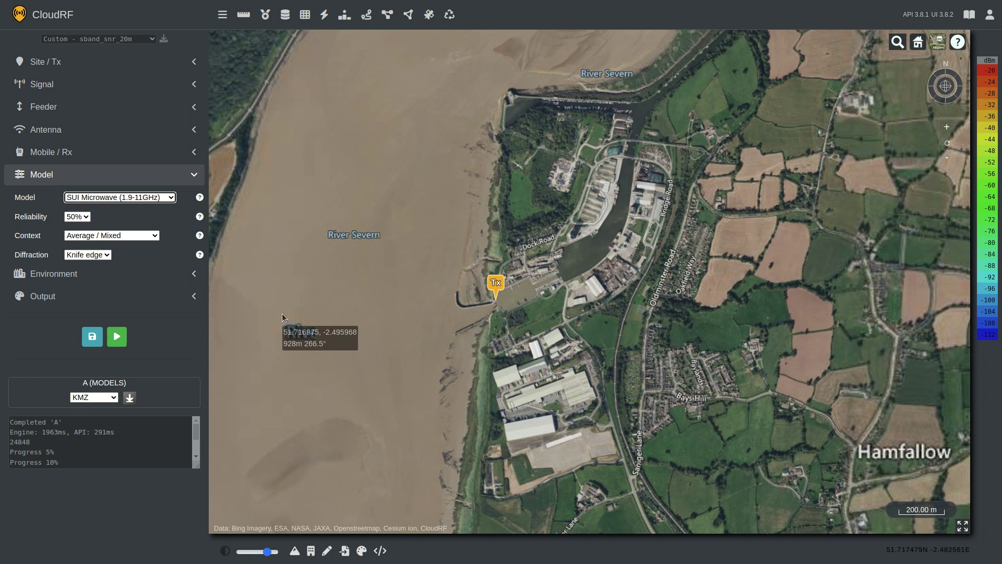
{"action": "left_click_drag", "start_coordinate": [423, 305], "coordinate": [496, 298]}
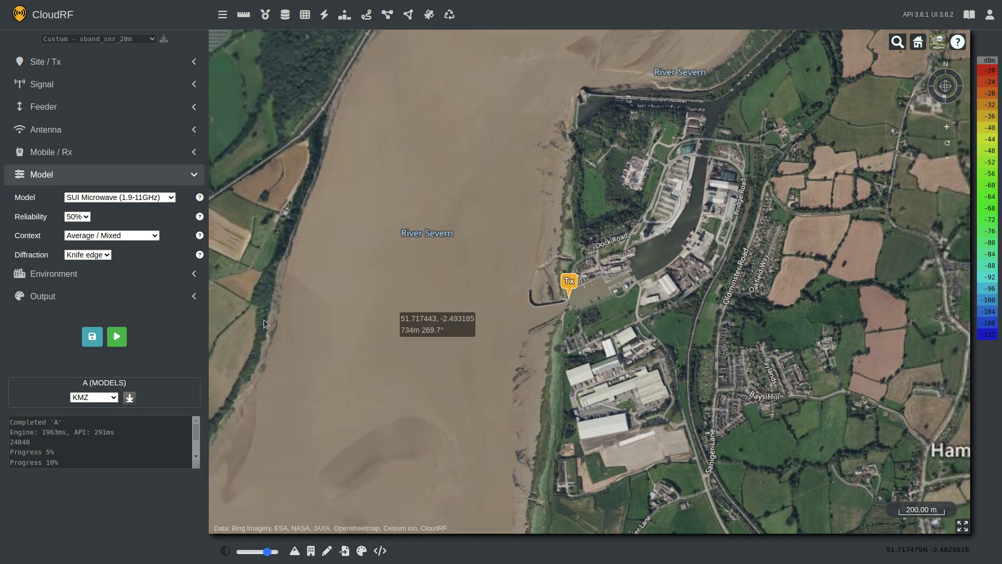
{"action": "left_click", "coordinate": [118, 337]}
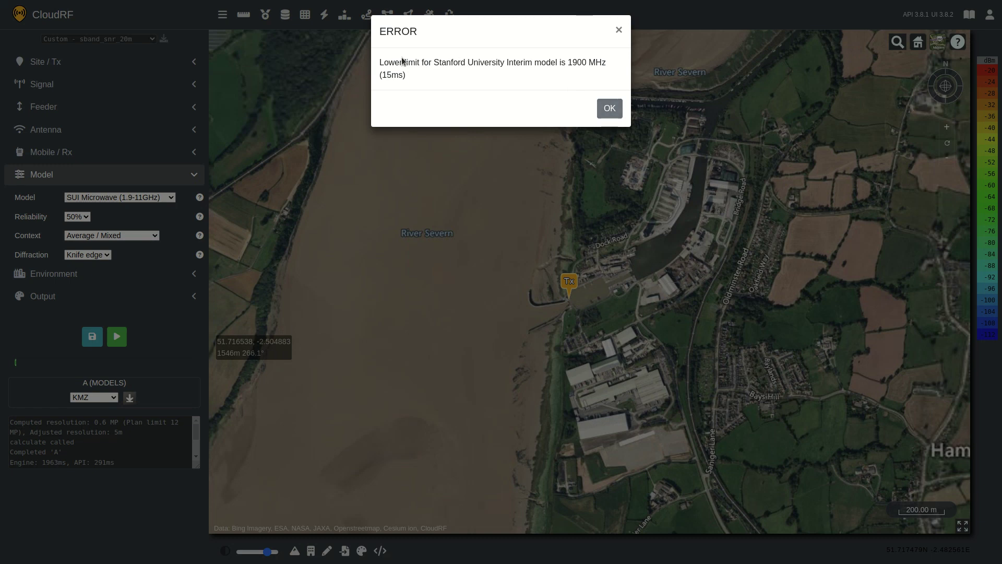
{"action": "left_click", "coordinate": [610, 108]}
Change the frequency to 3800 MHz, run SUI Microwave coverage, and view buildings south of Tx
{"action": "left_click", "coordinate": [93, 89]}
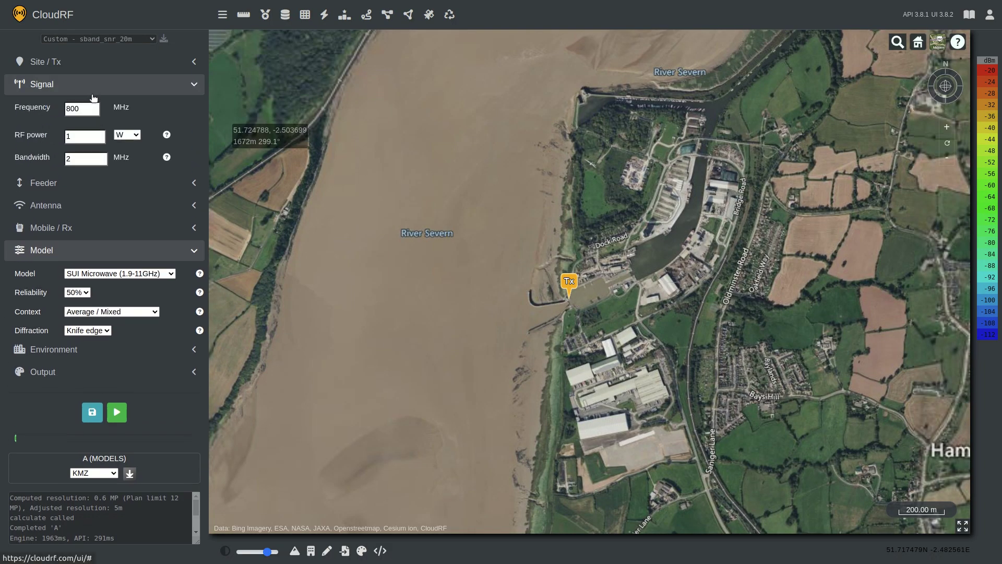
{"action": "left_click", "coordinate": [189, 121]}
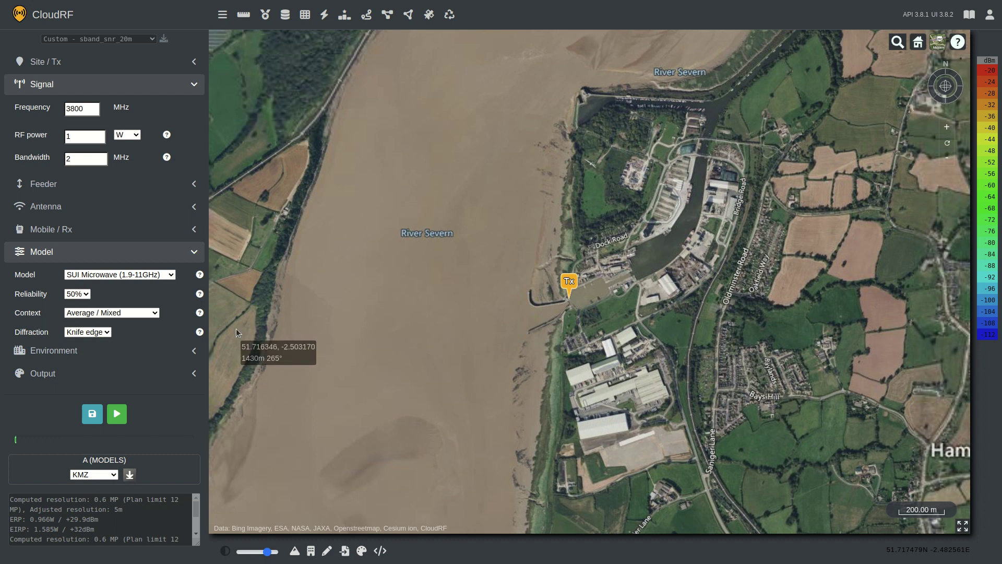
{"action": "left_click", "coordinate": [117, 413]}
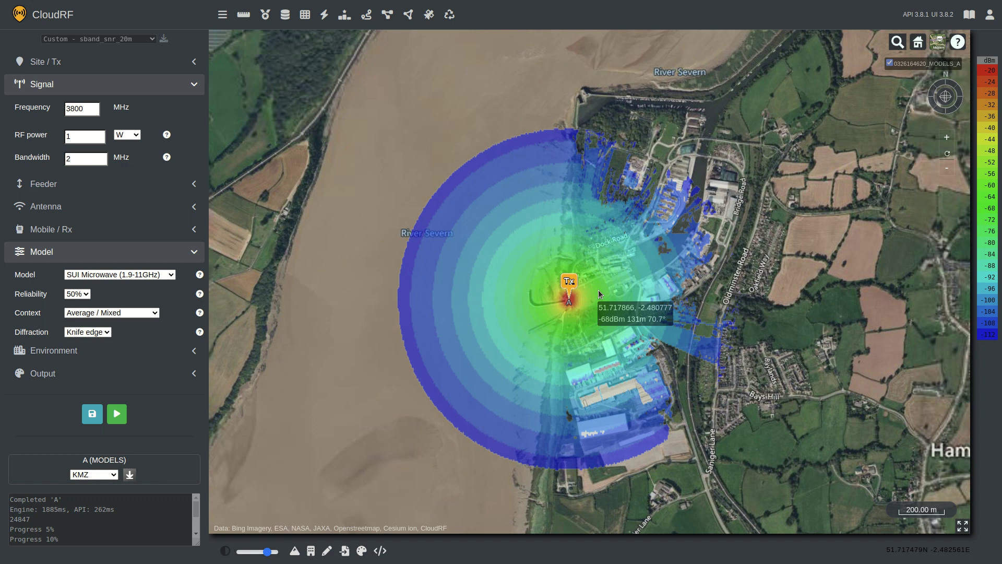
{"action": "scroll", "coordinate": [601, 291], "scroll_direction": "up", "scroll_amount": 3}
{"action": "mouse_move", "coordinate": [665, 330]}
{"action": "left_mouse_down"}
{"action": "mouse_move", "coordinate": [624, 310]}
{"action": "mouse_move", "coordinate": [646, 340]}
{"action": "mouse_move", "coordinate": [677, 217]}
{"action": "mouse_move", "coordinate": [641, 252]}
{"action": "mouse_move", "coordinate": [594, 337]}
{"action": "left_mouse_up"}
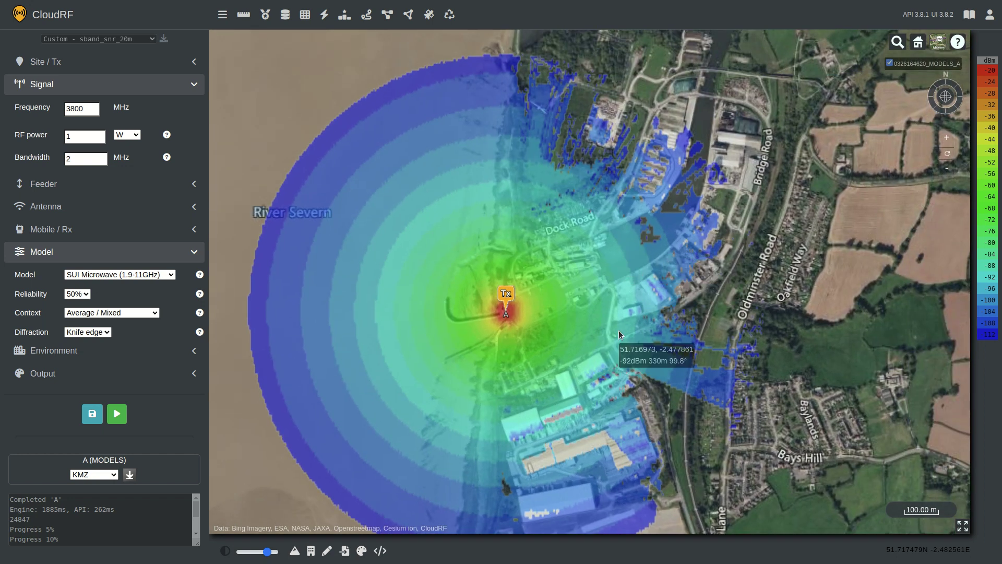
{"action": "left_click_drag", "start_coordinate": [705, 397], "coordinate": [701, 256]}
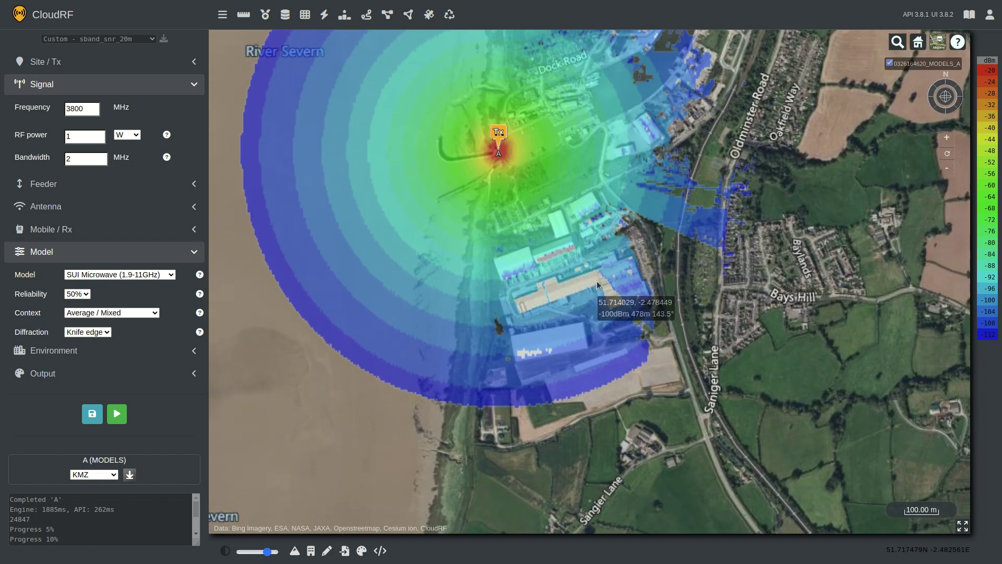
{"action": "scroll", "coordinate": [586, 293], "scroll_direction": "up", "scroll_amount": 3}
{"action": "left_click_drag", "start_coordinate": [609, 303], "coordinate": [651, 339]}
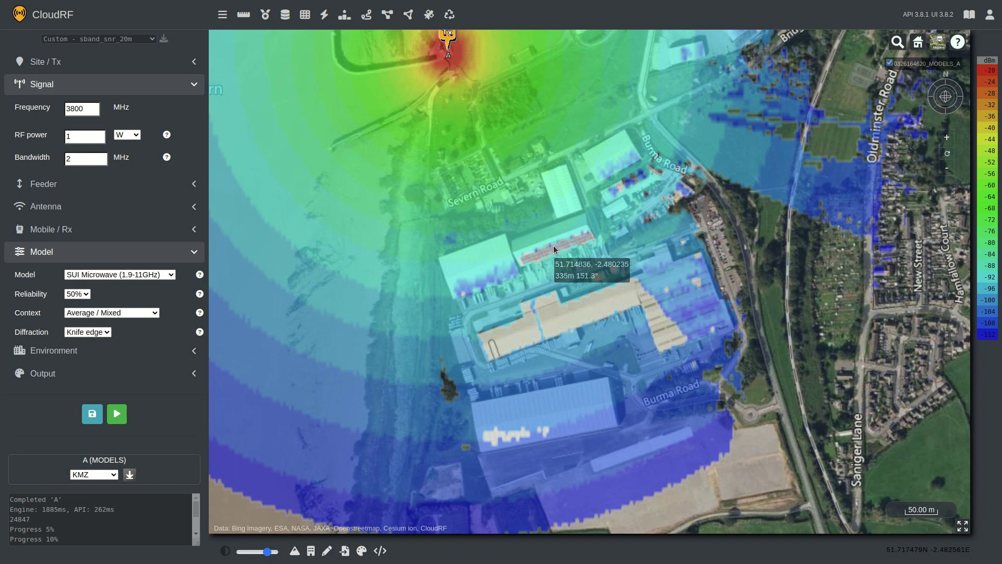
{"action": "scroll", "coordinate": [548, 243], "scroll_direction": "up", "scroll_amount": 2}
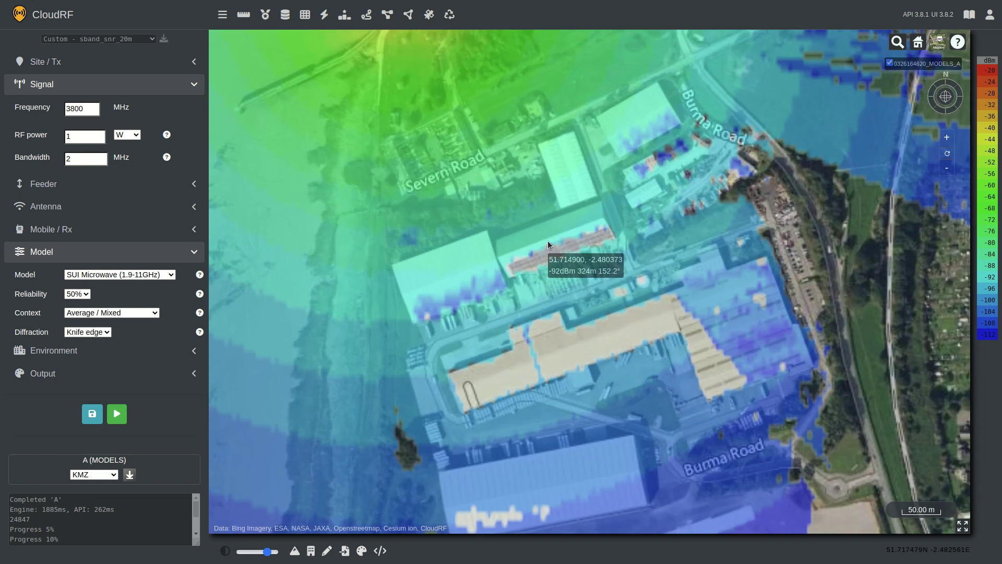
{"action": "scroll", "coordinate": [547, 240], "scroll_direction": "up", "scroll_amount": 2}
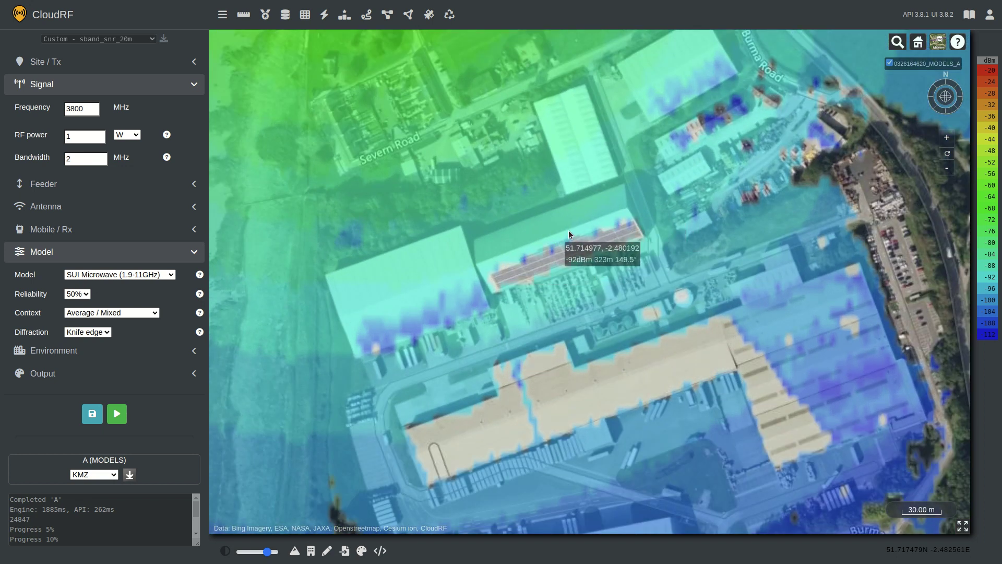
{"action": "scroll", "coordinate": [568, 230], "scroll_direction": "down", "scroll_amount": 2}
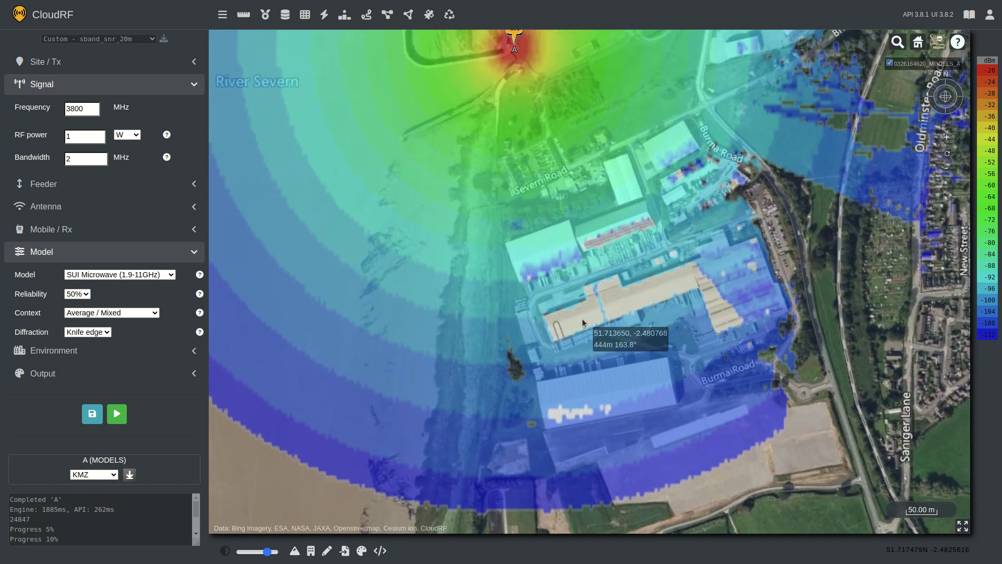
{"action": "scroll", "coordinate": [667, 317], "scroll_direction": "down", "scroll_amount": 1}
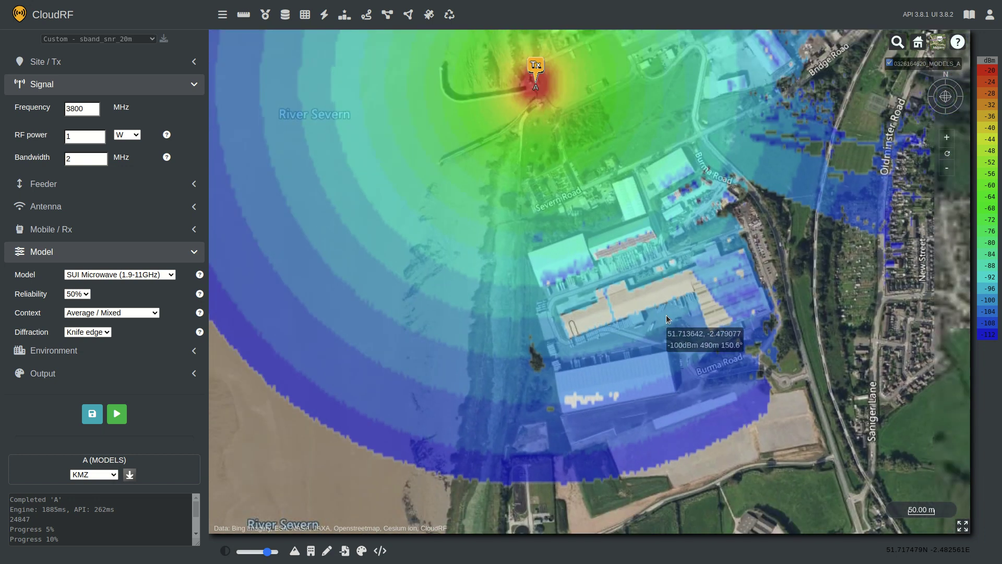
{"action": "scroll", "coordinate": [666, 314], "scroll_direction": "down", "scroll_amount": 2}
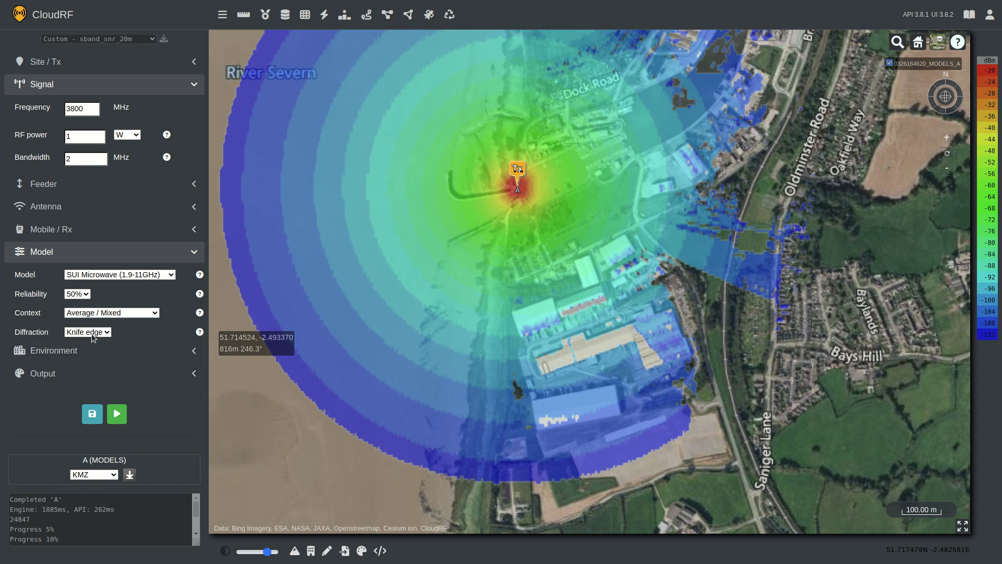
Set diffraction to Off (LOS) and rerun the 3800 MHz SUI coverage
{"action": "left_click", "coordinate": [86, 348]}
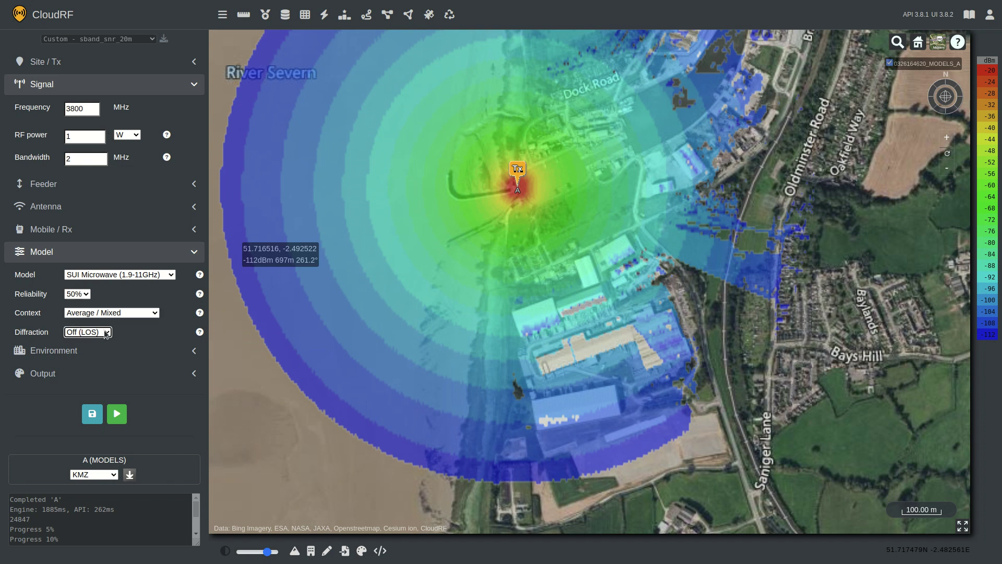
{"action": "left_click_drag", "start_coordinate": [518, 328], "coordinate": [562, 379]}
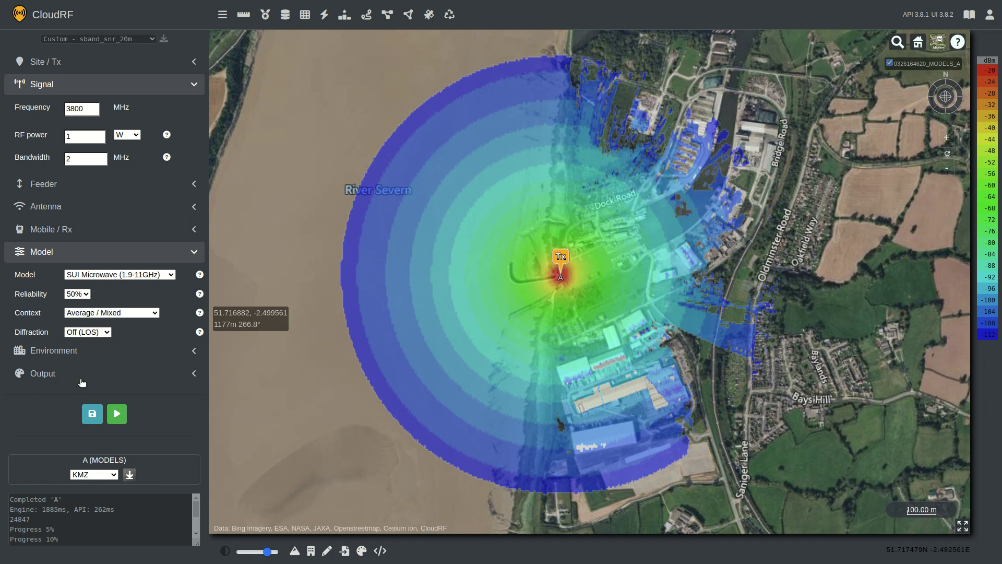
{"action": "left_click", "coordinate": [117, 414]}
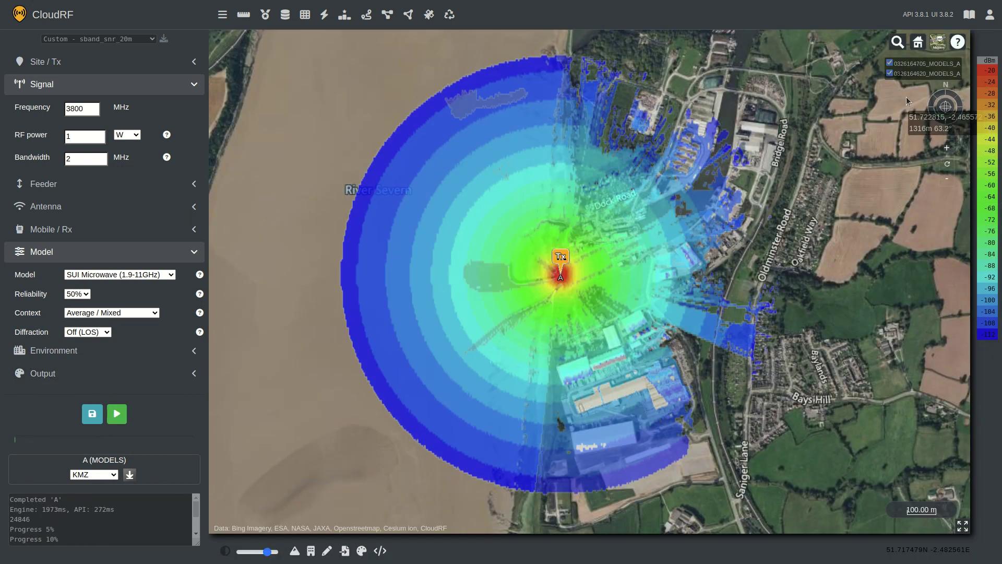
Hide the earlier knife-edge layer and inspect the line-of-sight coverage around Tx
{"action": "left_click", "coordinate": [890, 73]}
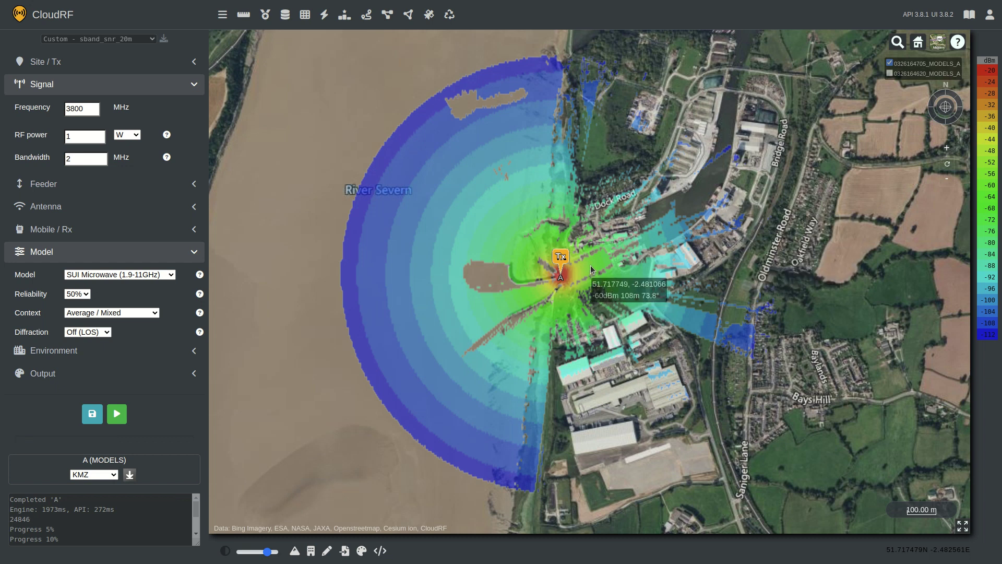
{"action": "scroll", "coordinate": [588, 265], "scroll_direction": "up", "scroll_amount": 3}
{"action": "left_click_drag", "start_coordinate": [675, 367], "coordinate": [669, 275]}
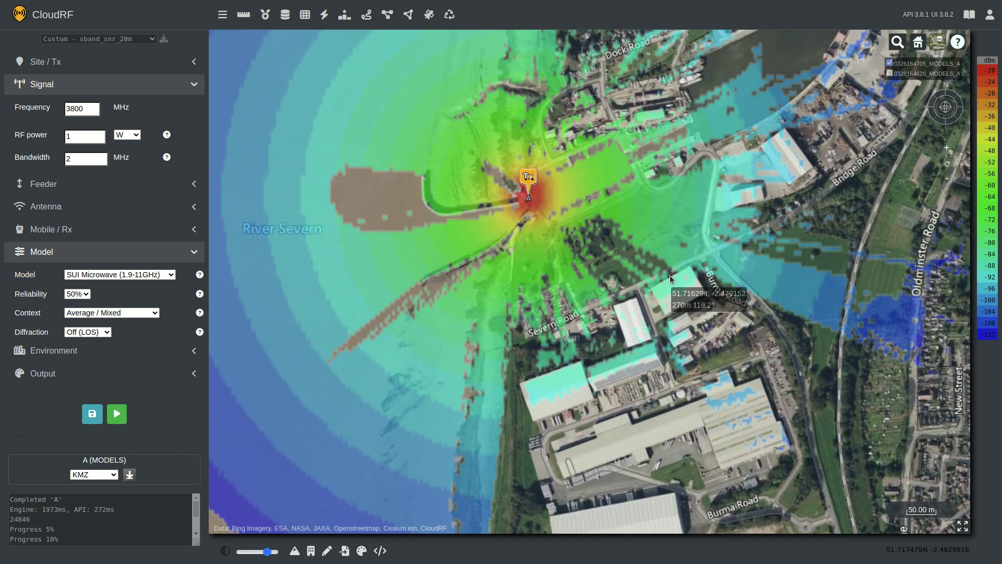
{"action": "left_click_drag", "start_coordinate": [744, 373], "coordinate": [672, 401]}
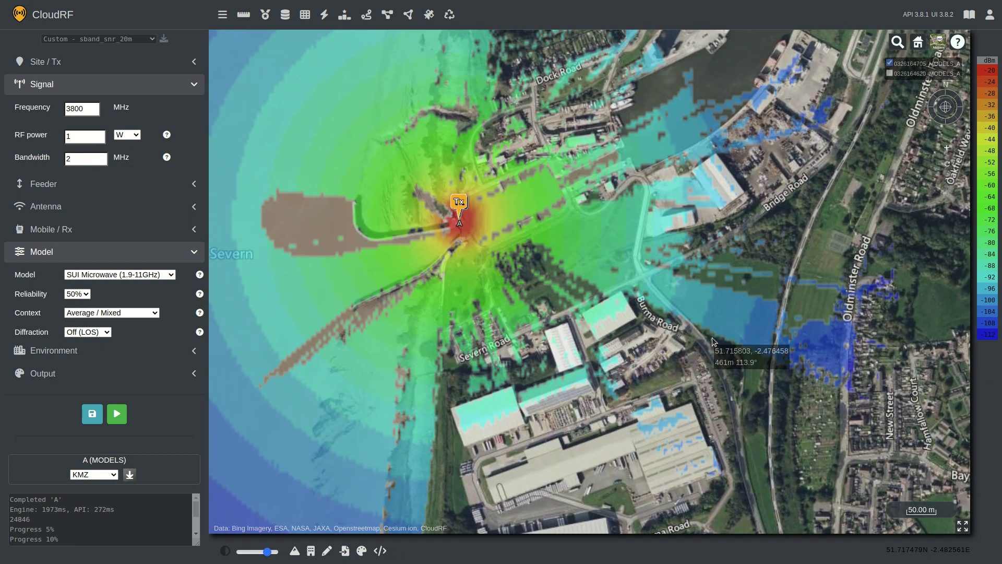
{"action": "scroll", "coordinate": [671, 320], "scroll_direction": "down", "scroll_amount": 3}
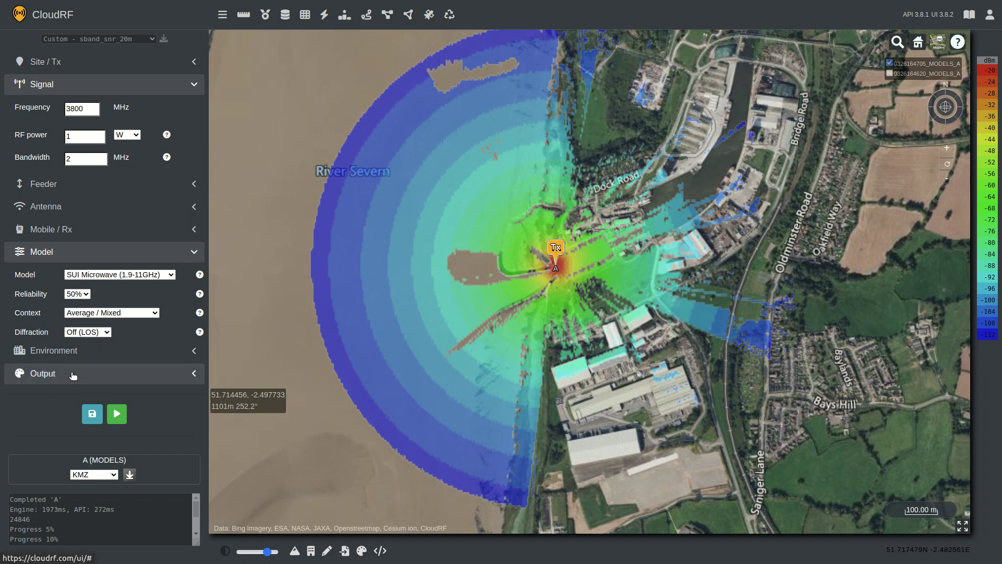
Clear the map and run Plane Earth Loss coverage at 800 MHz
{"action": "left_click", "coordinate": [449, 14]}
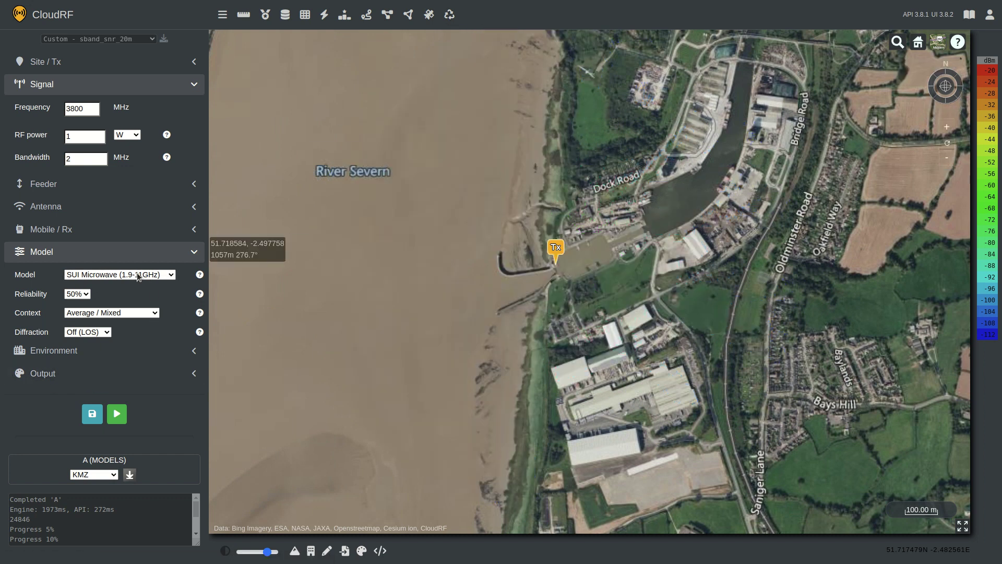
{"action": "left_click", "coordinate": [123, 365]}
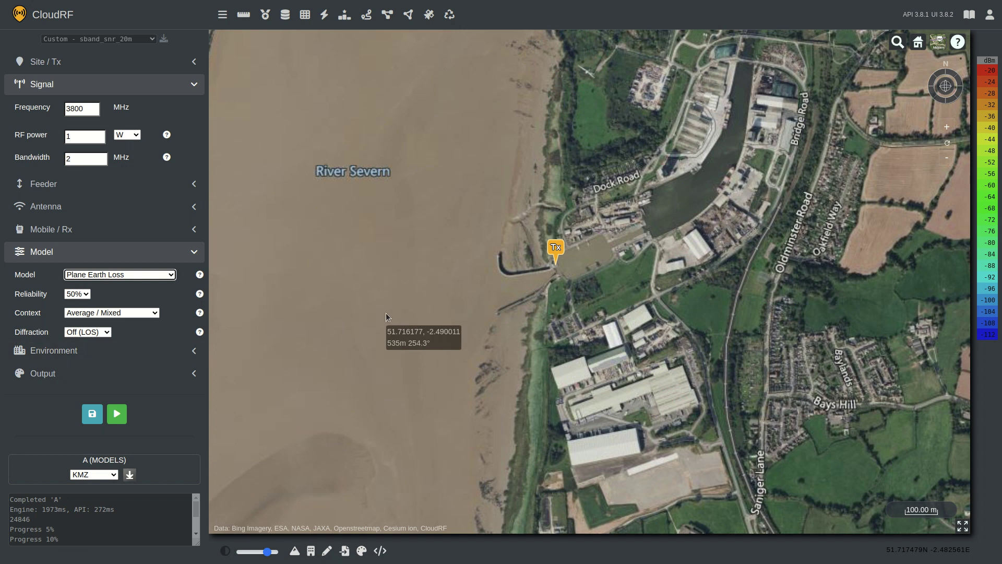
{"action": "left_click_drag", "start_coordinate": [72, 108], "coordinate": [58, 111]}
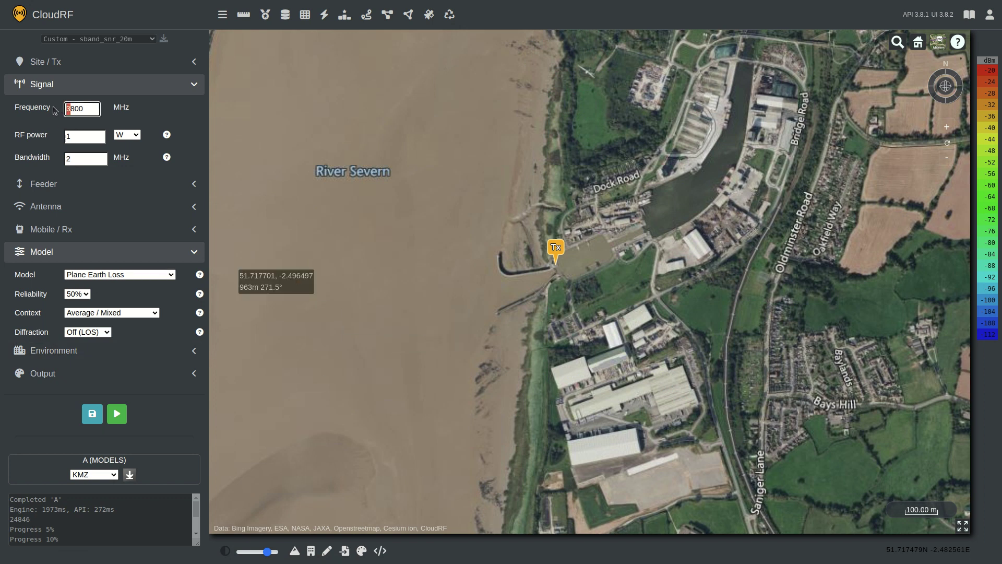
{"action": "left_click", "coordinate": [194, 121]}
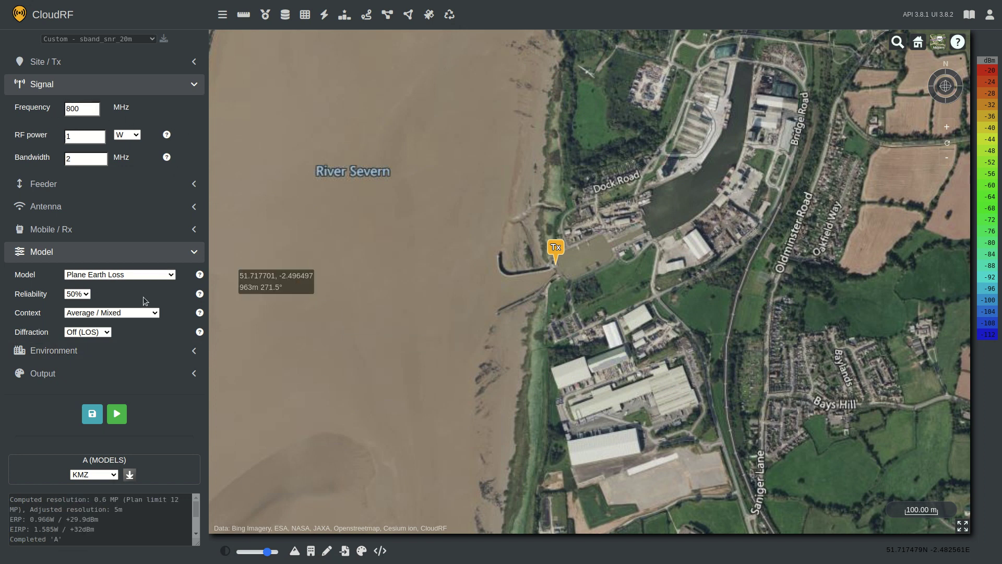
{"action": "left_click", "coordinate": [117, 414]}
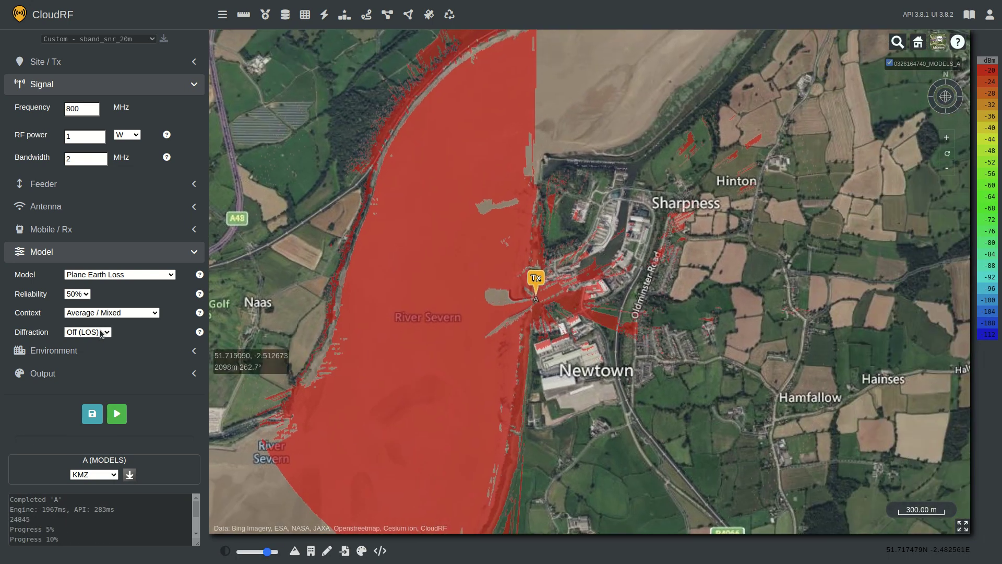
Rerun Plane Earth Loss with Knife edge diffraction, then hide the old layer and clear all layers
{"action": "left_click", "coordinate": [102, 333]}
{"action": "left_click", "coordinate": [99, 354]}
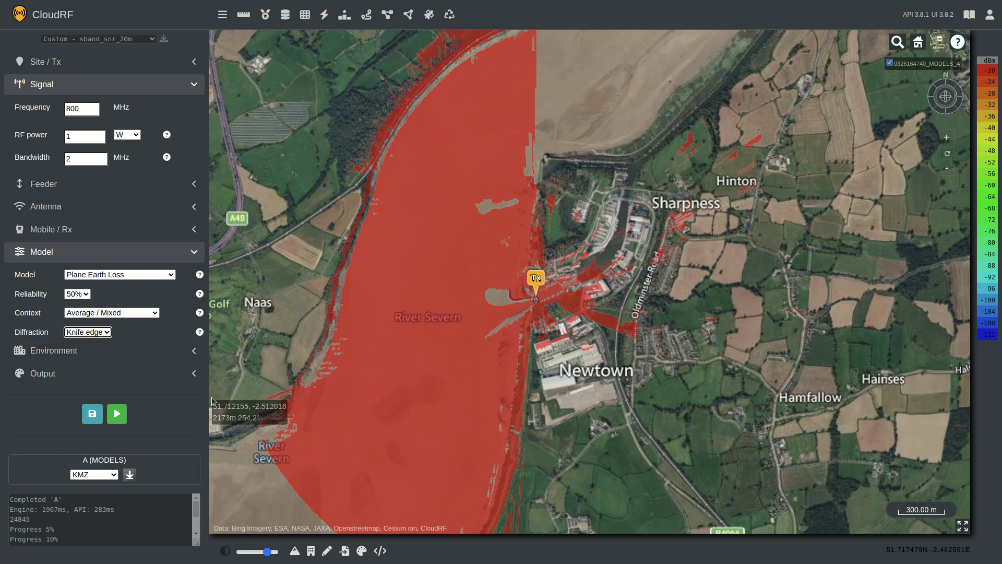
{"action": "left_click", "coordinate": [116, 415]}
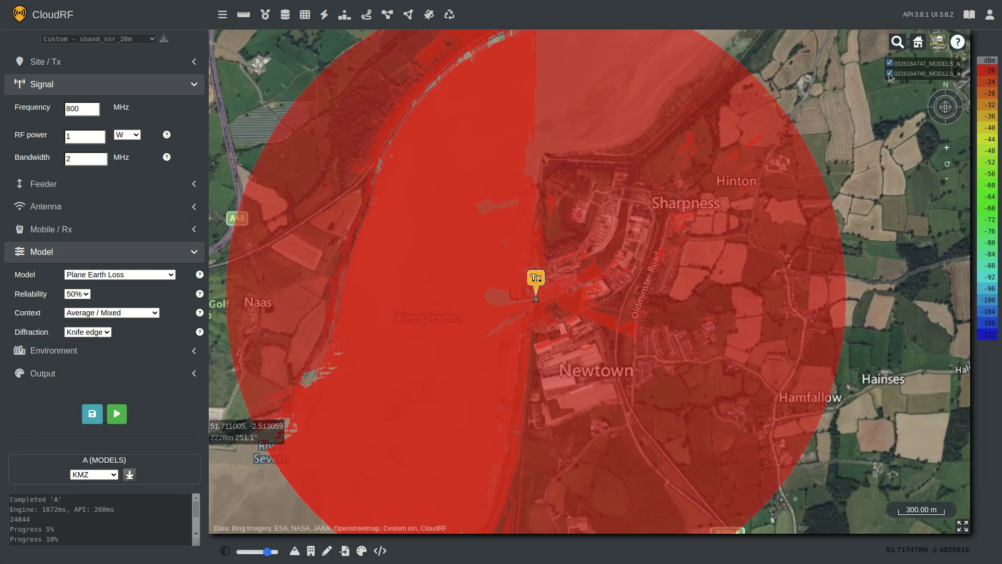
{"action": "left_click", "coordinate": [890, 74]}
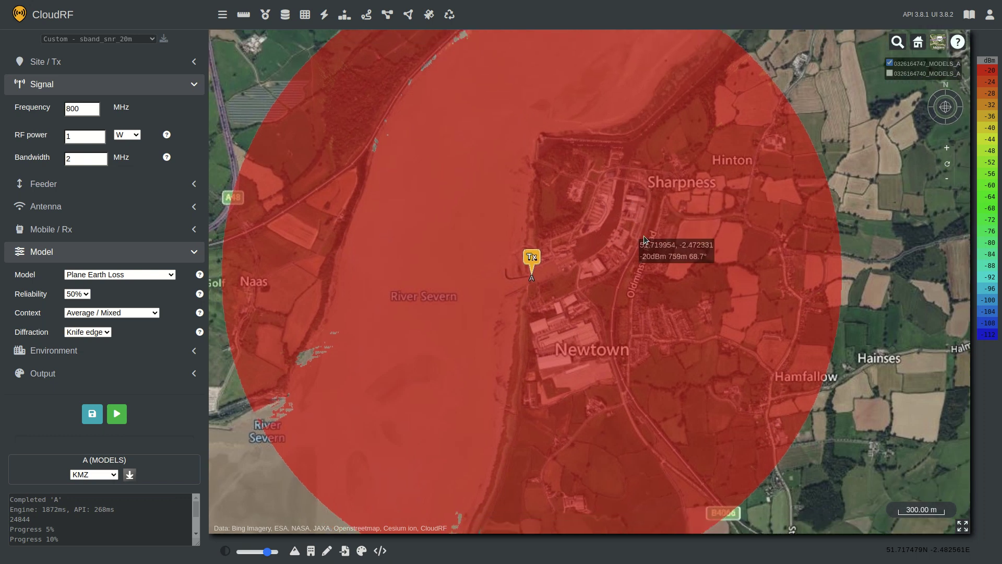
{"action": "left_click", "coordinate": [457, 19]}
{"action": "scroll", "coordinate": [535, 284], "scroll_direction": "up", "scroll_amount": 5}
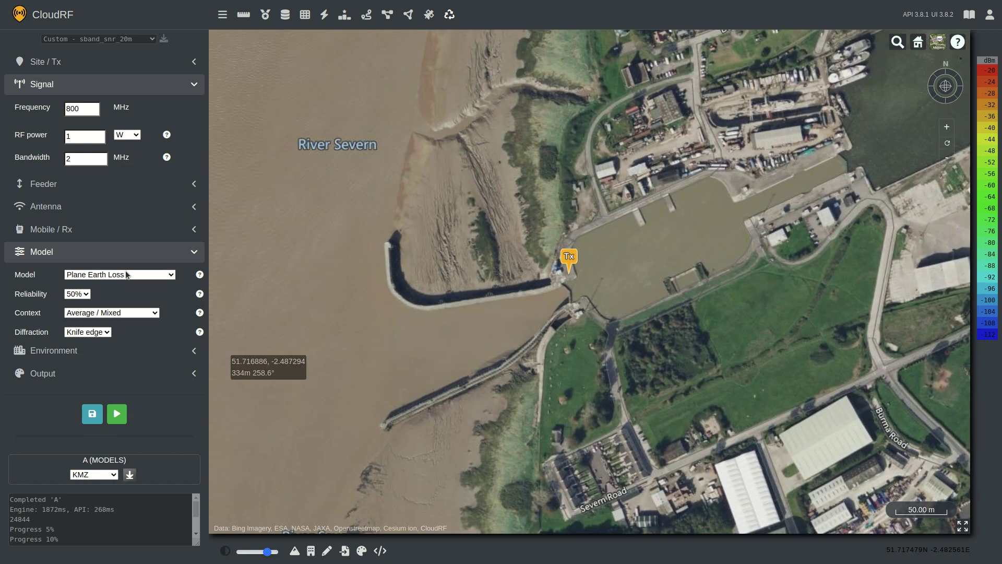
Switch the model to ITU-R P.525 (Optimistic), accept its warning, and run the coverage
{"action": "left_click", "coordinate": [133, 369]}
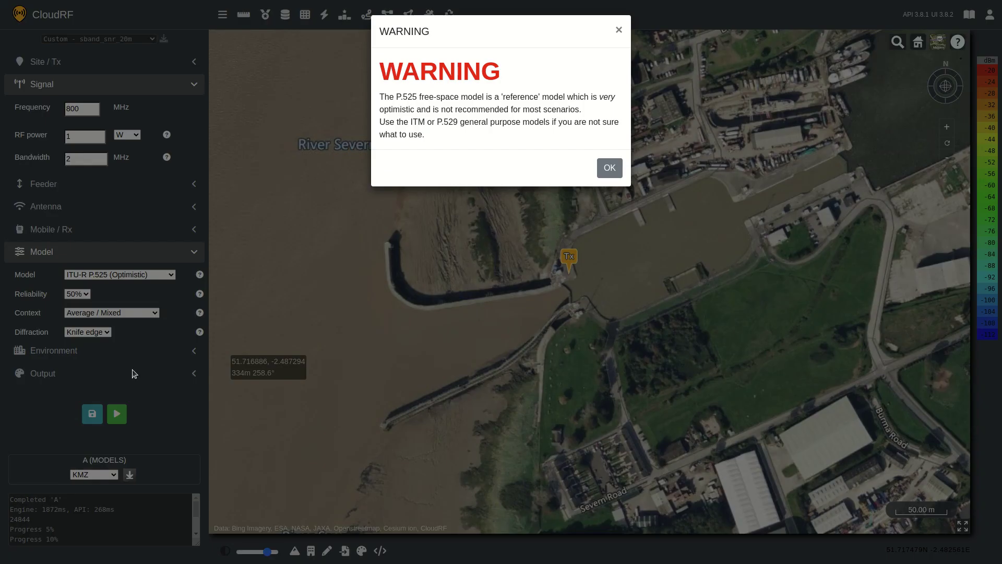
{"action": "left_click", "coordinate": [610, 168]}
{"action": "scroll", "coordinate": [484, 243], "scroll_direction": "down", "scroll_amount": 3}
{"action": "scroll", "coordinate": [384, 303], "scroll_direction": "down", "scroll_amount": 3}
{"action": "left_click_drag", "start_coordinate": [383, 302], "coordinate": [446, 314]}
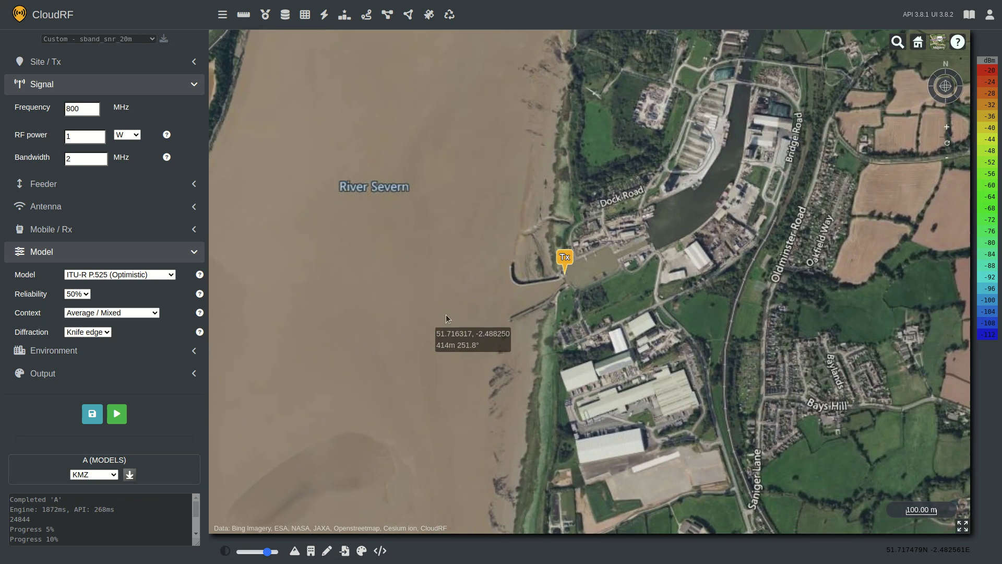
{"action": "left_click", "coordinate": [116, 416]}
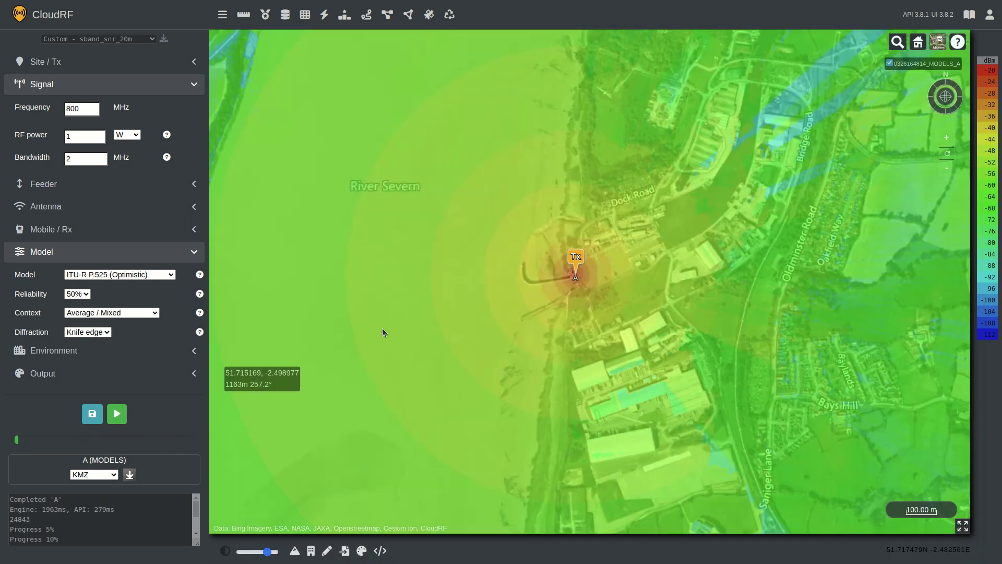
Pan and zoom over the P.525 heatmap to show Sharpness and Newtown around Tx
{"action": "scroll", "coordinate": [562, 284], "scroll_direction": "up", "scroll_amount": 3}
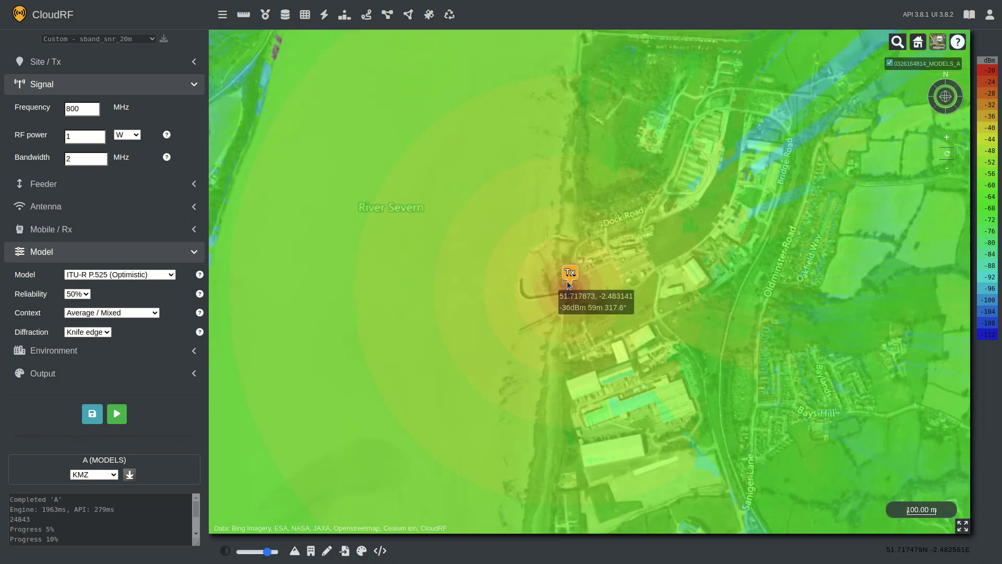
{"action": "left_click_drag", "start_coordinate": [645, 258], "coordinate": [555, 237]}
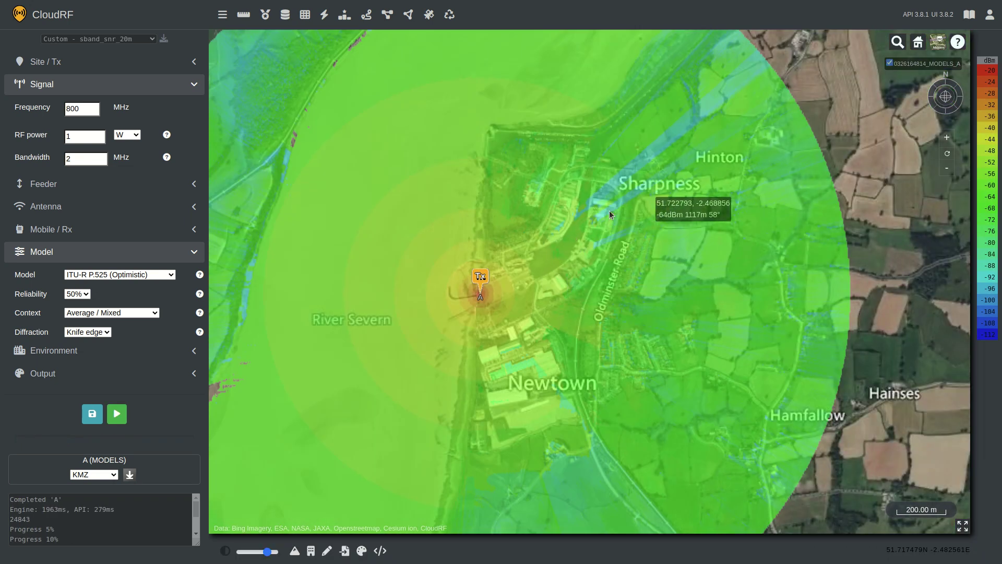
{"action": "scroll", "coordinate": [611, 228], "scroll_direction": "down", "scroll_amount": 1}
{"action": "scroll", "coordinate": [611, 228], "scroll_direction": "up", "scroll_amount": 3}
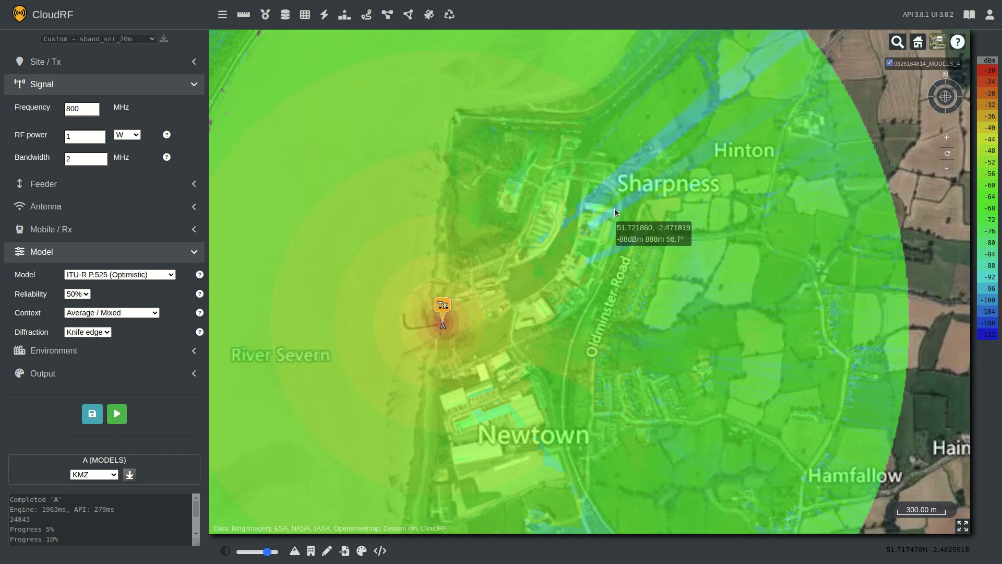
{"action": "scroll", "coordinate": [611, 231], "scroll_direction": "down", "scroll_amount": 2}
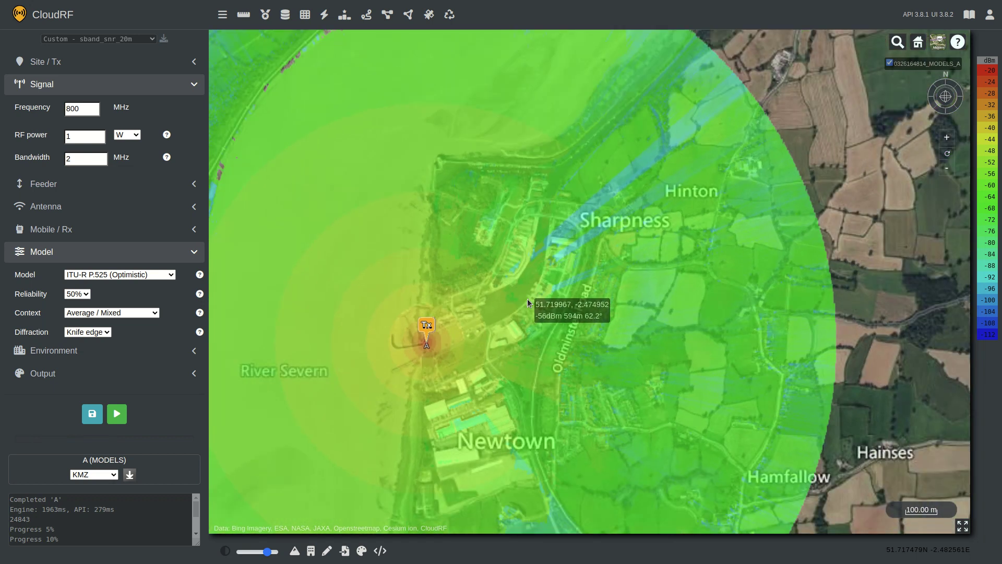
{"action": "left_click_drag", "start_coordinate": [525, 295], "coordinate": [626, 248]}
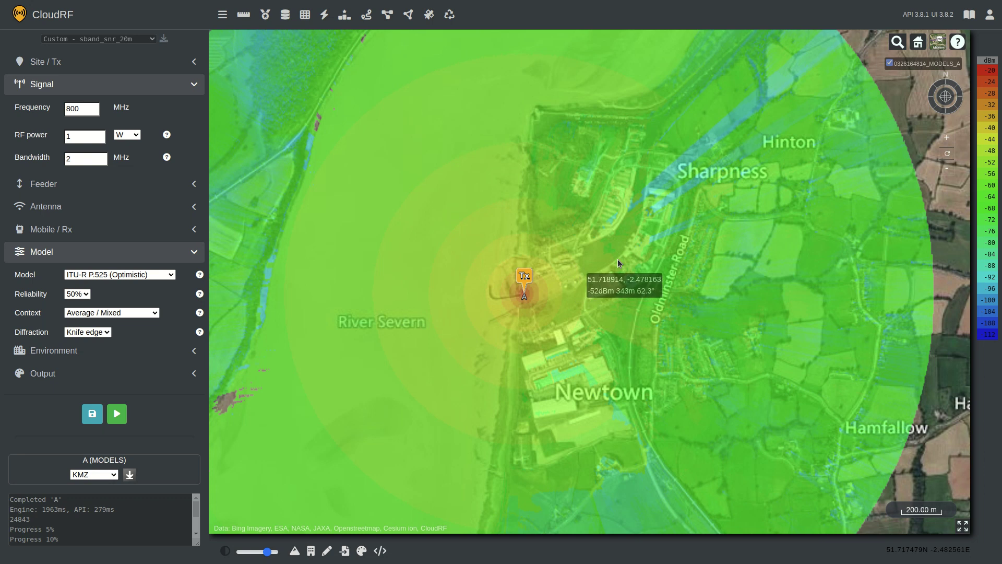
{"action": "scroll", "coordinate": [616, 264], "scroll_direction": "down", "scroll_amount": 1}
{"action": "left_click_drag", "start_coordinate": [609, 270], "coordinate": [619, 283]}
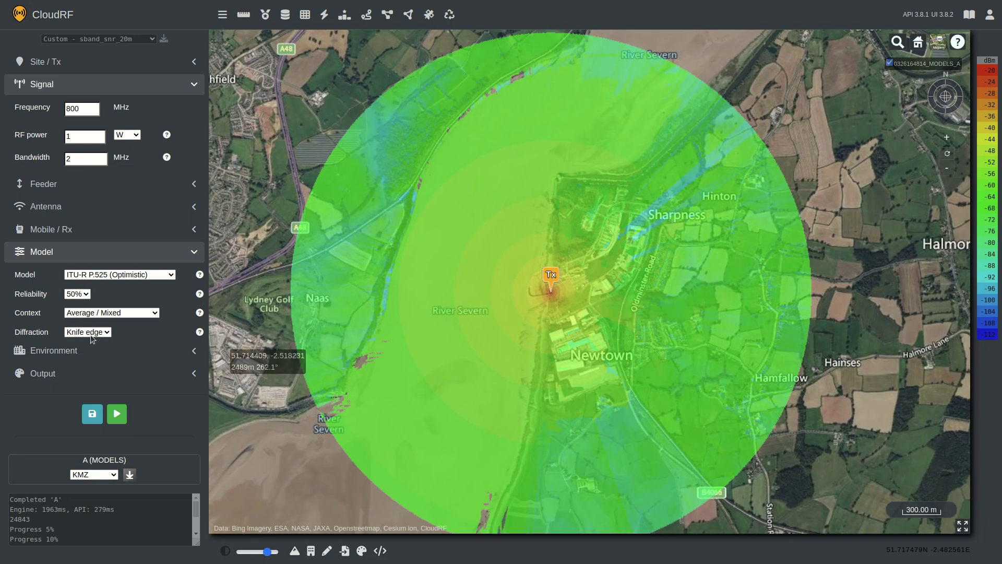
Rerun P.525 at 99% reliability with Conservative / Urban context, hiding the older layer
{"action": "left_click", "coordinate": [78, 294]}
{"action": "left_click", "coordinate": [78, 313]}
{"action": "left_click", "coordinate": [101, 324]}
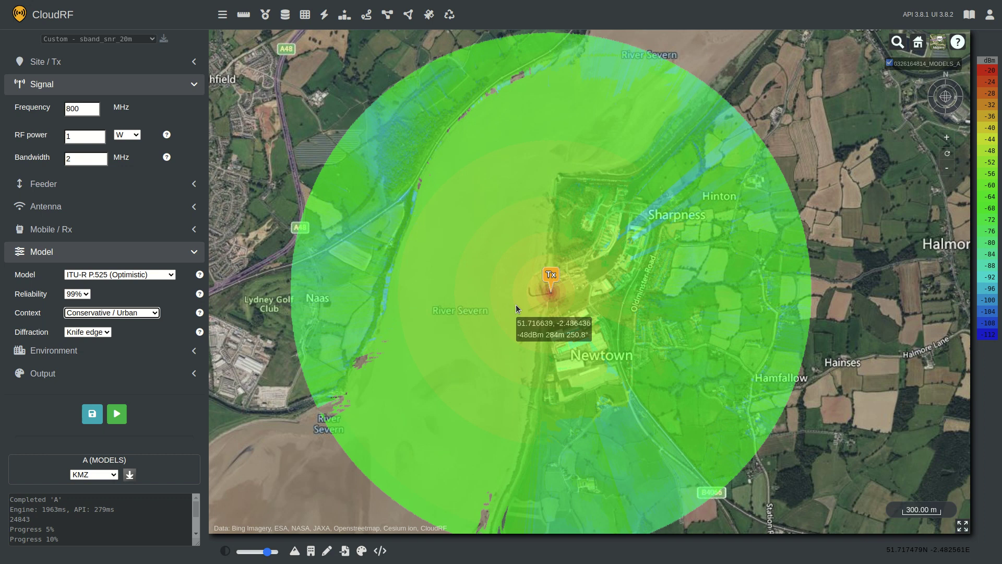
{"action": "left_click", "coordinate": [116, 416]}
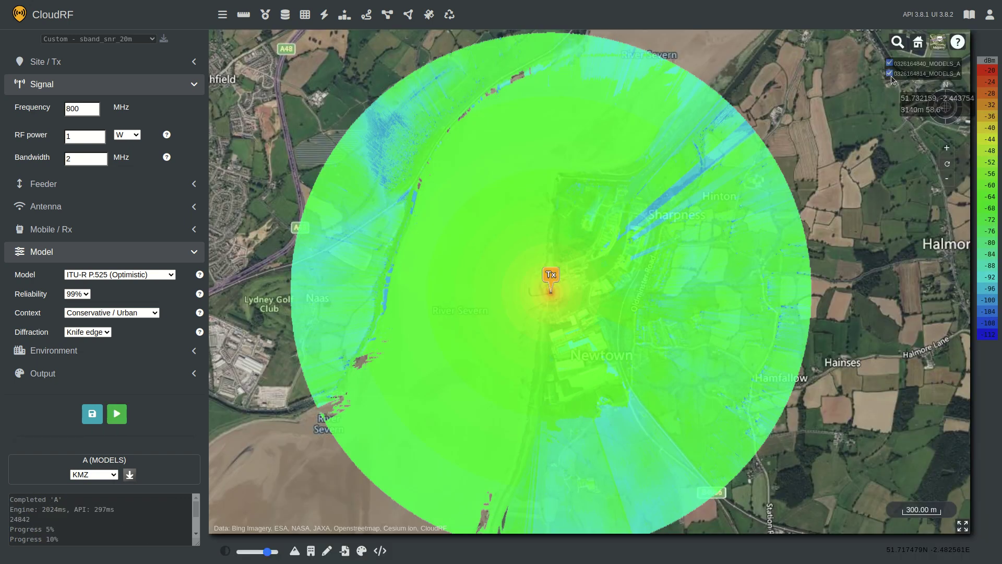
{"action": "left_click", "coordinate": [890, 74]}
{"action": "scroll", "coordinate": [621, 260], "scroll_direction": "up", "scroll_amount": 2}
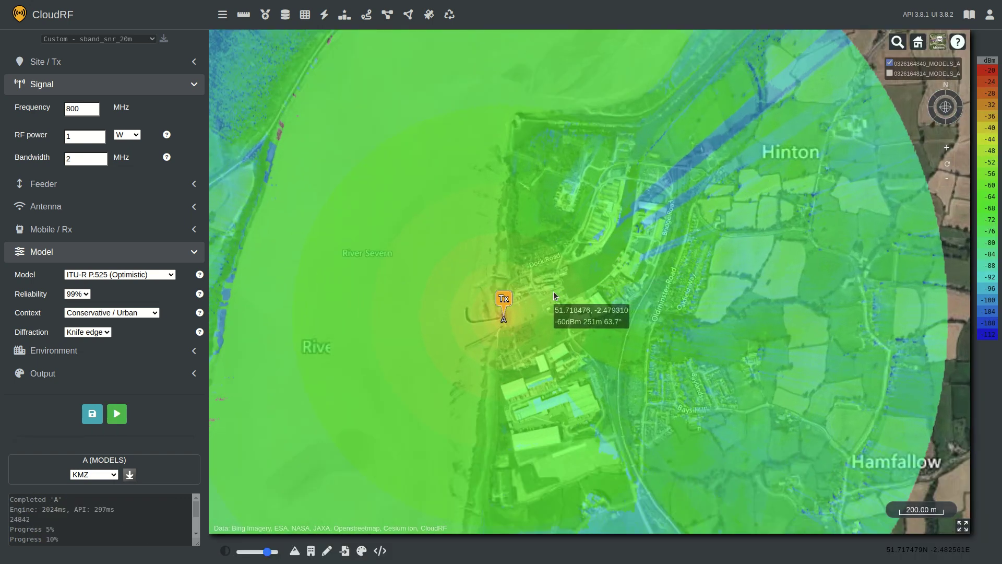
{"action": "scroll", "coordinate": [592, 281], "scroll_direction": "down", "scroll_amount": 2}
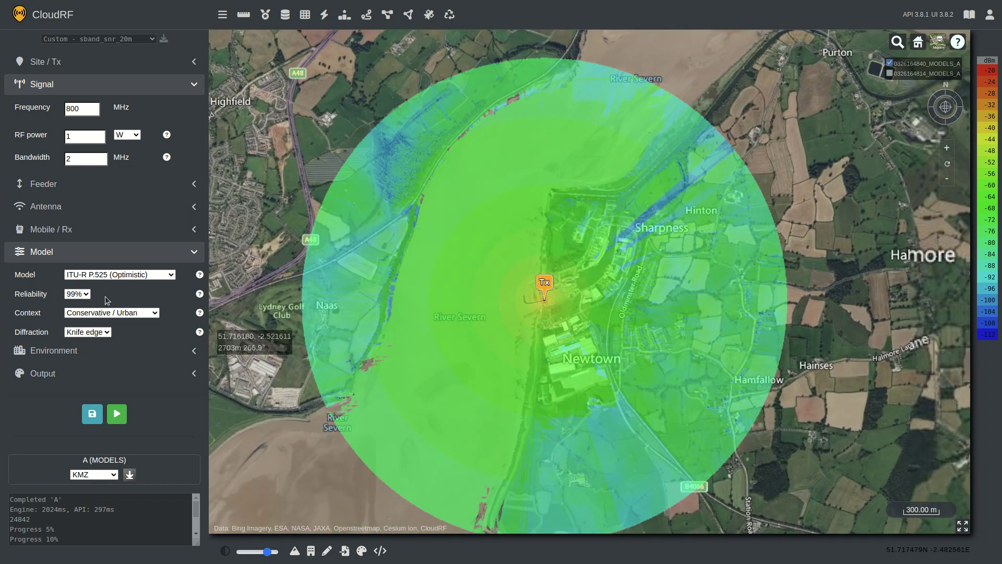
Set diffraction to Off (LOS) and rerun the P.525 coverage
{"action": "left_click", "coordinate": [138, 276]}
{"action": "left_click", "coordinate": [99, 335]}
{"action": "left_click", "coordinate": [100, 346]}
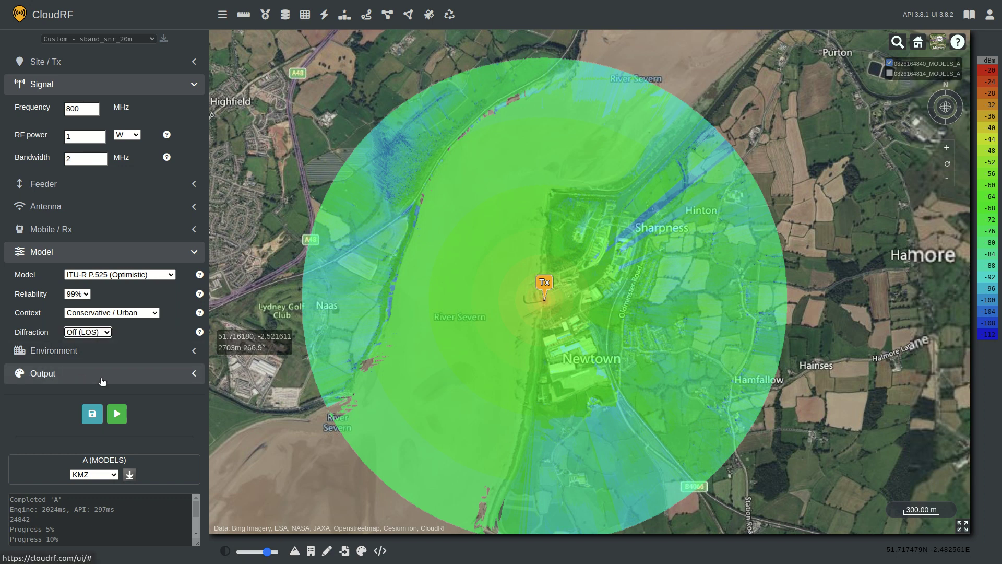
{"action": "left_click", "coordinate": [117, 413]}
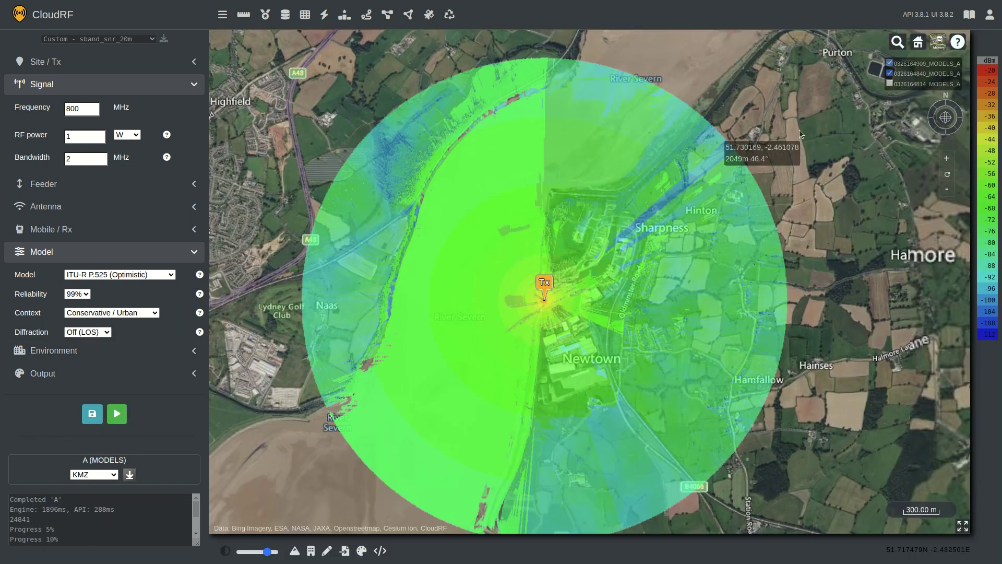
Hide the previous layer and zoom out to inspect the half-disc heatmap west of Tx
{"action": "left_click", "coordinate": [890, 73]}
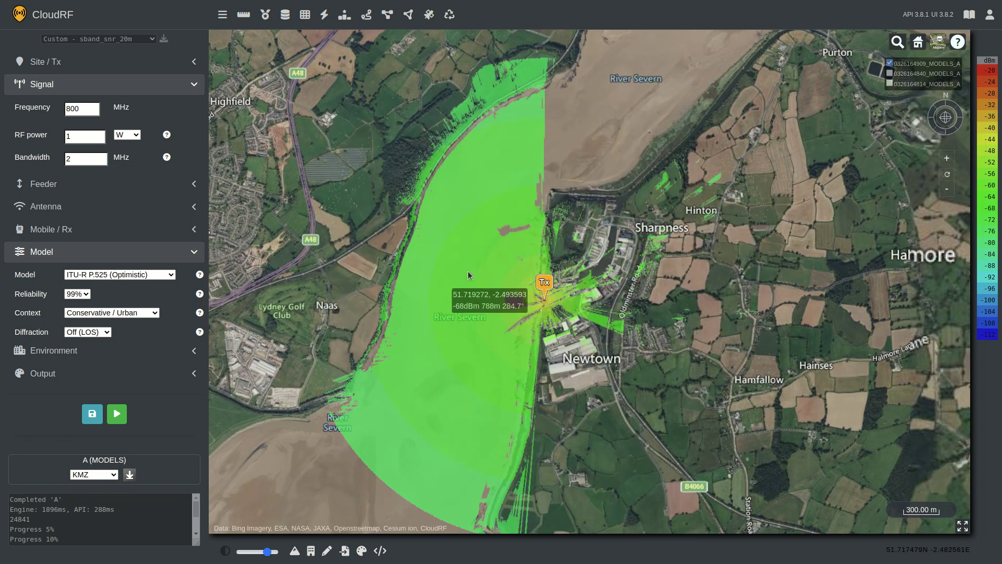
{"action": "scroll", "coordinate": [527, 272], "scroll_direction": "down", "scroll_amount": 3}
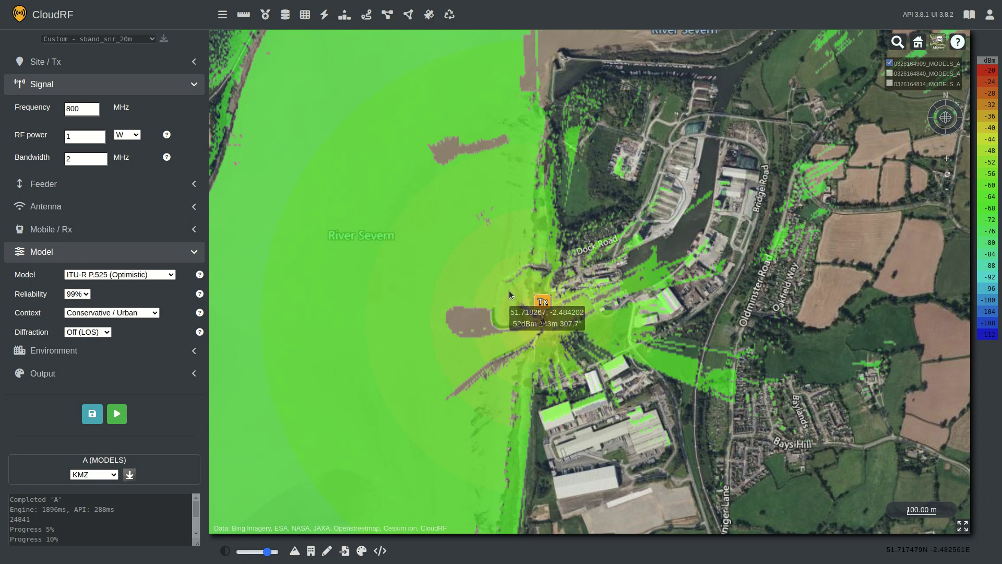
{"action": "scroll", "coordinate": [508, 287], "scroll_direction": "down", "scroll_amount": 1}
{"action": "scroll", "coordinate": [508, 292], "scroll_direction": "down", "scroll_amount": 1}
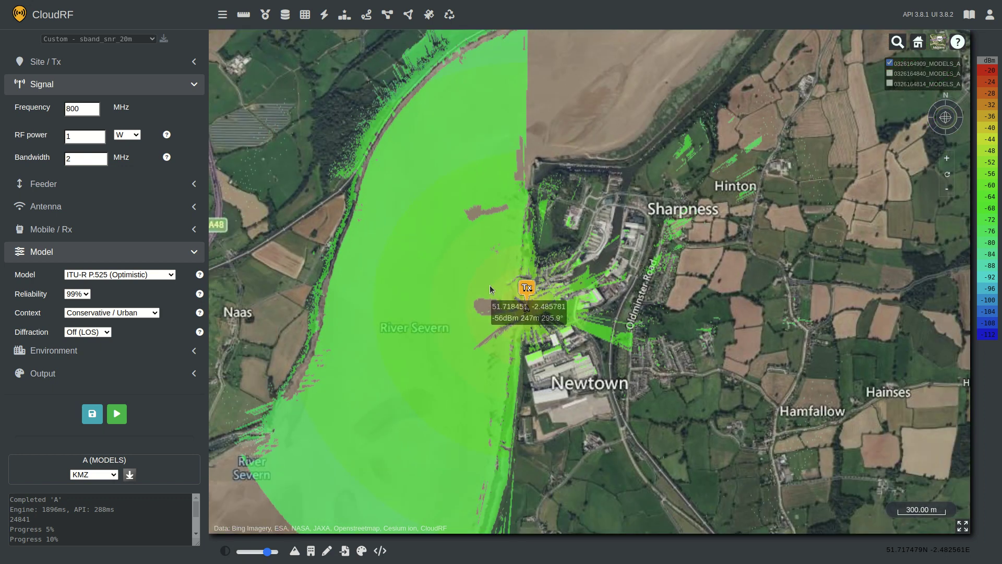
{"action": "scroll", "coordinate": [517, 295], "scroll_direction": "up", "scroll_amount": 1}
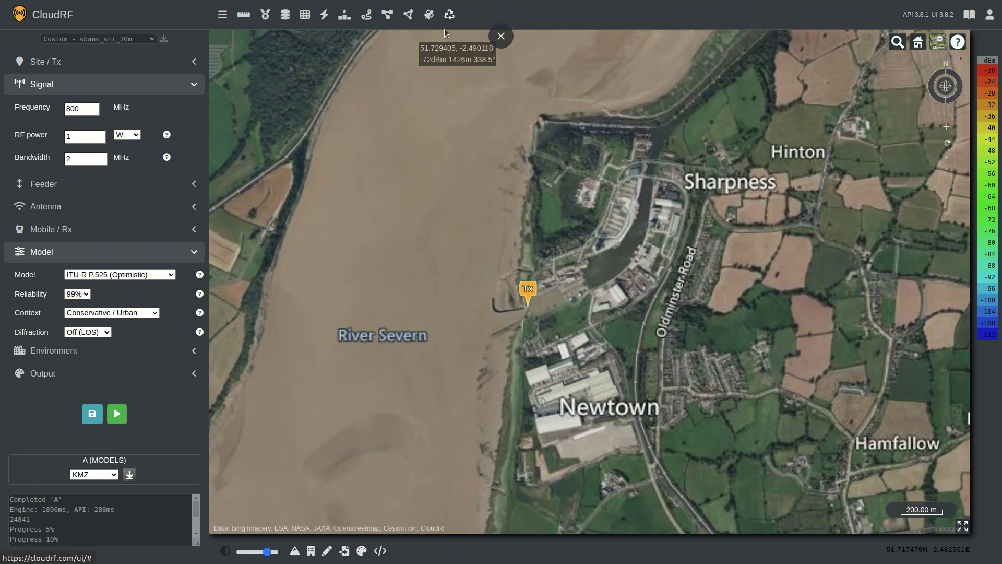
Run ITM / Longley-Rice coverage at 95% reliability, Average / Mixed context, Knife edge diffraction
{"action": "left_click", "coordinate": [157, 274]}
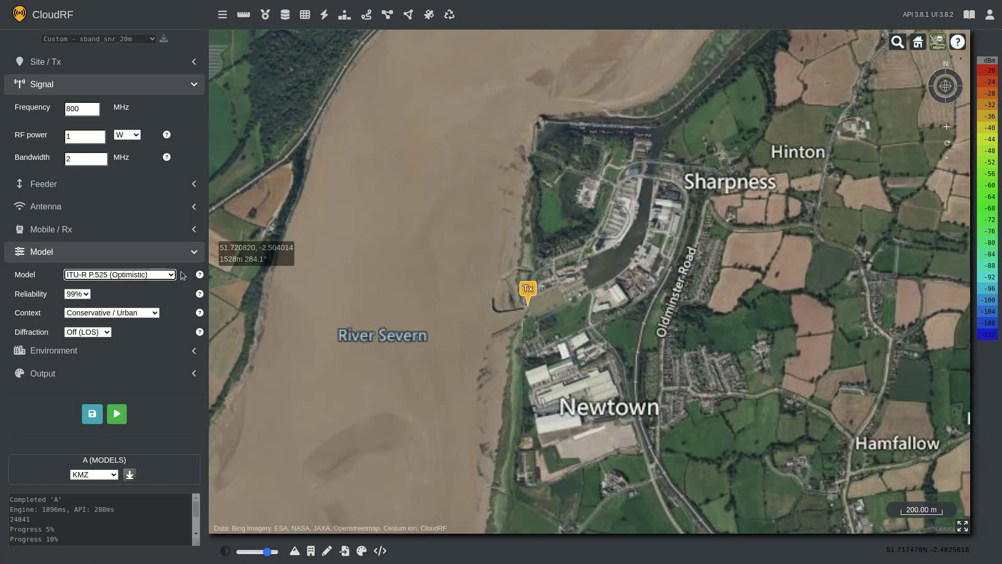
{"action": "left_click", "coordinate": [101, 281]}
{"action": "left_click", "coordinate": [101, 287]}
{"action": "left_click", "coordinate": [77, 296]}
{"action": "left_click", "coordinate": [80, 355]}
{"action": "left_click", "coordinate": [105, 312]}
{"action": "left_click", "coordinate": [90, 337]}
{"action": "left_click", "coordinate": [96, 342]}
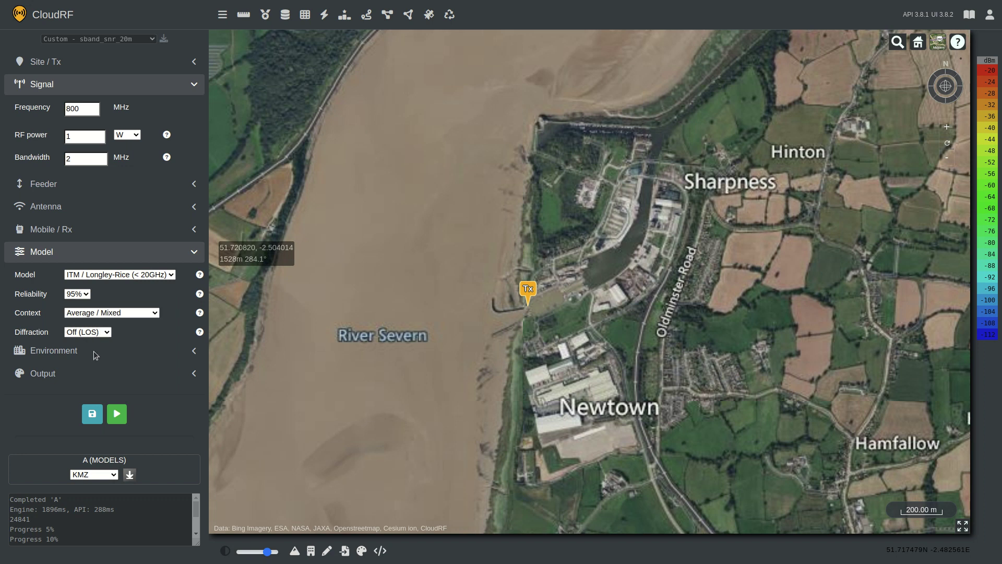
{"action": "left_click", "coordinate": [96, 355]}
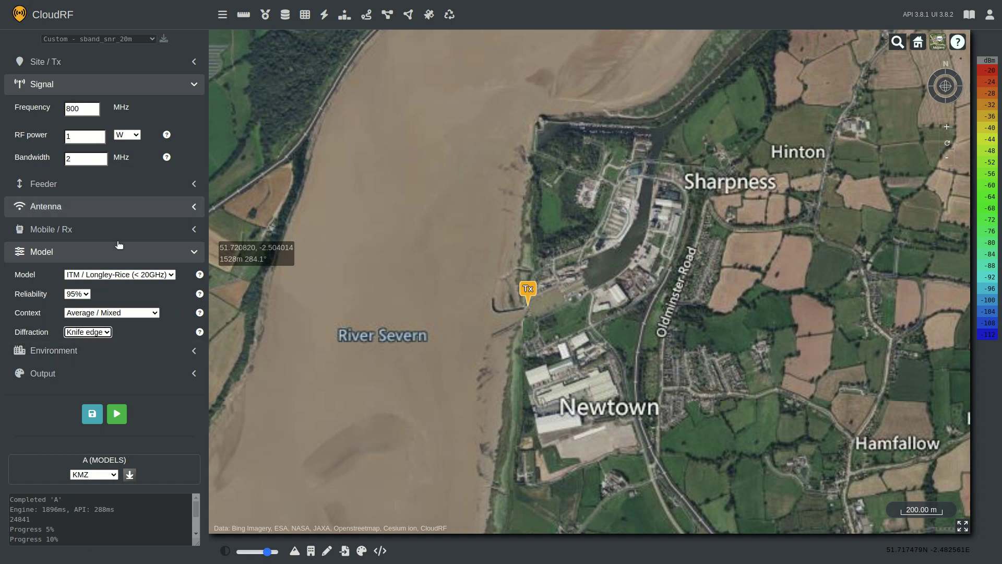
{"action": "left_click", "coordinate": [123, 415]}
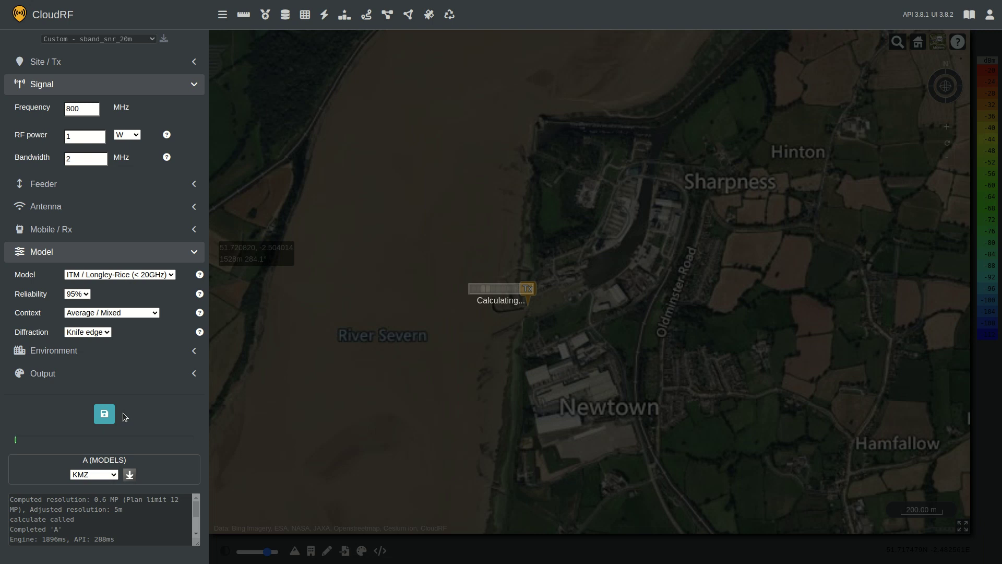